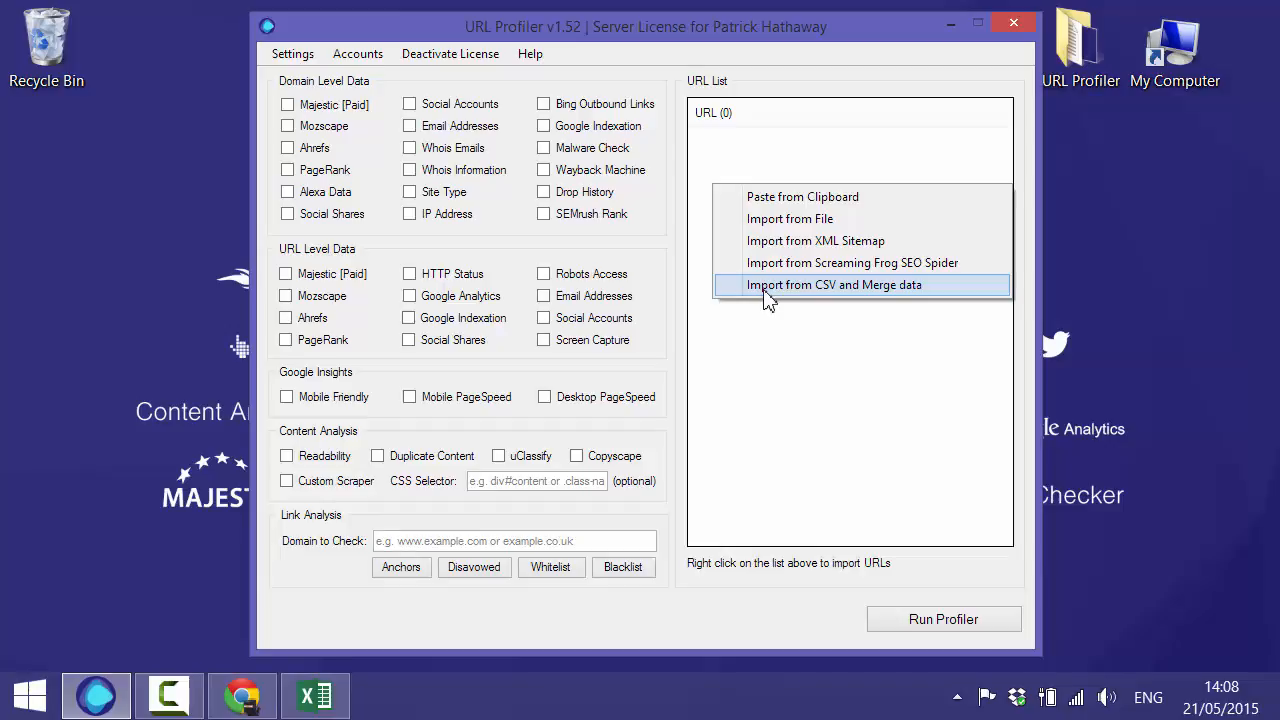
- Close the URL List import menu without picking an option and minimize URL Profiler, leaving 0 URLs
{"action": "left_click", "coordinate": [759, 362]}
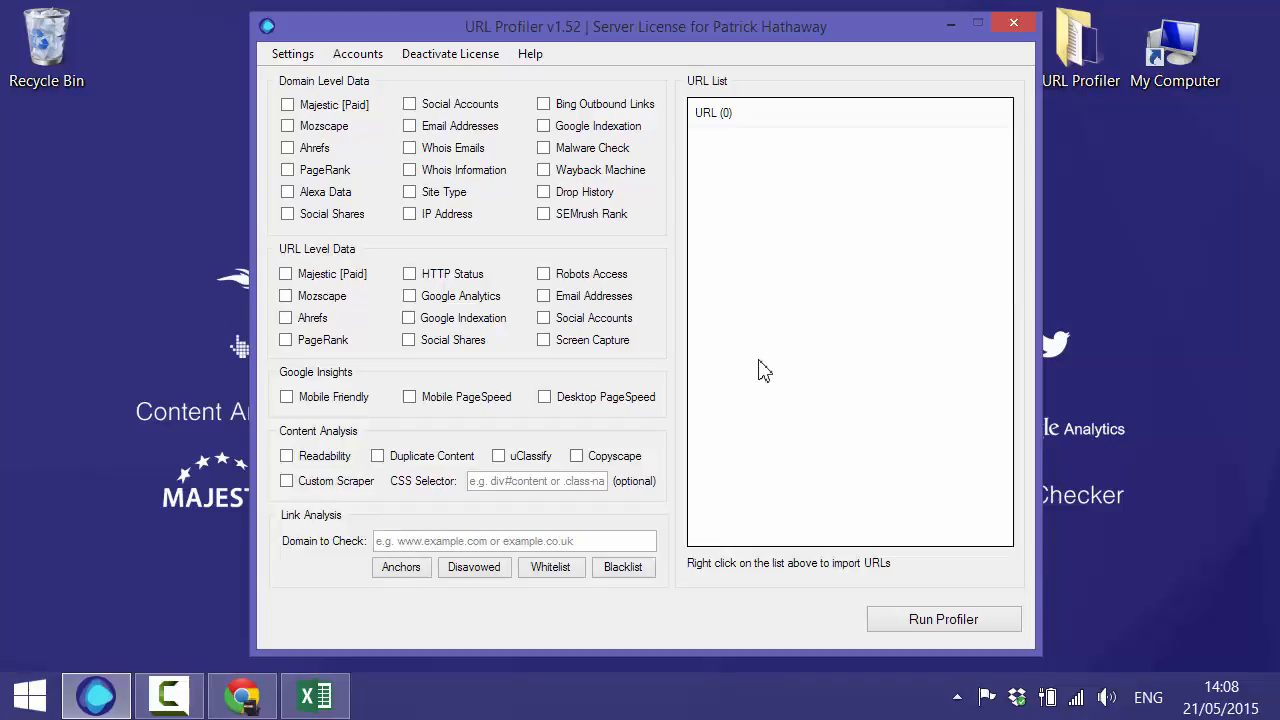
{"action": "left_click", "coordinate": [950, 23]}
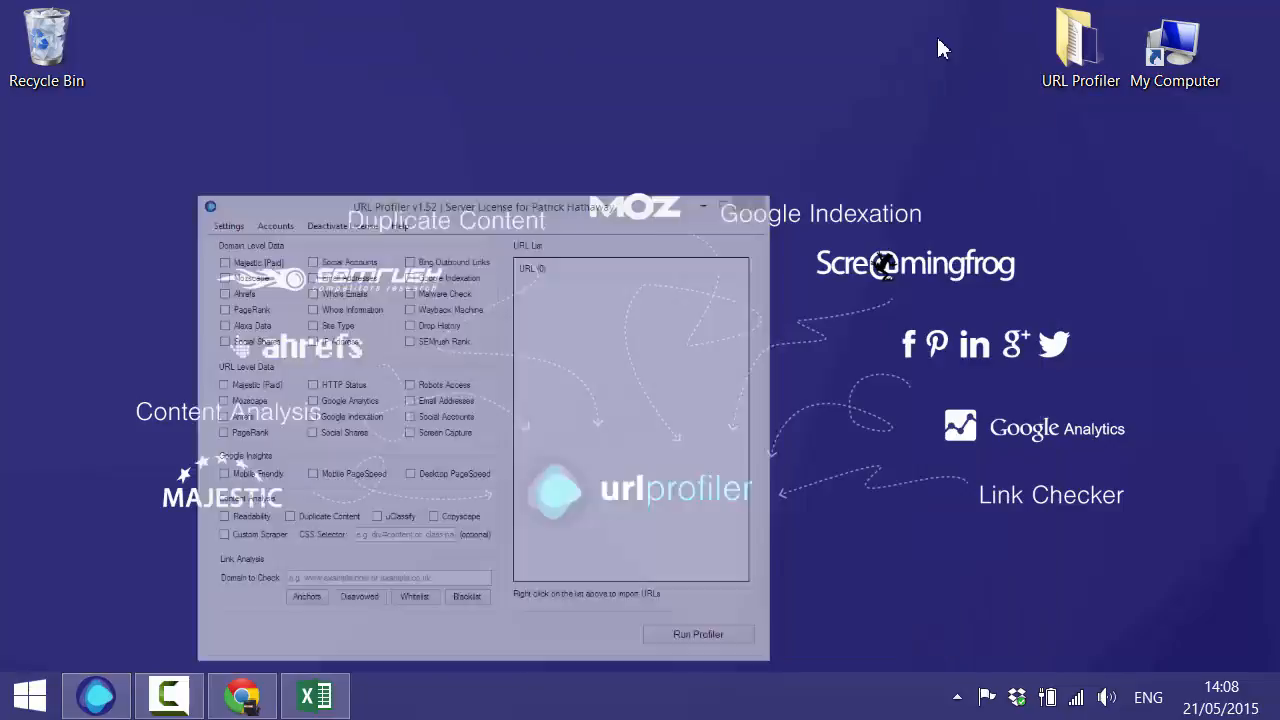
- Search Google for 'house insurance' in an incognito Chrome window
{"action": "left_click", "coordinate": [242, 697]}
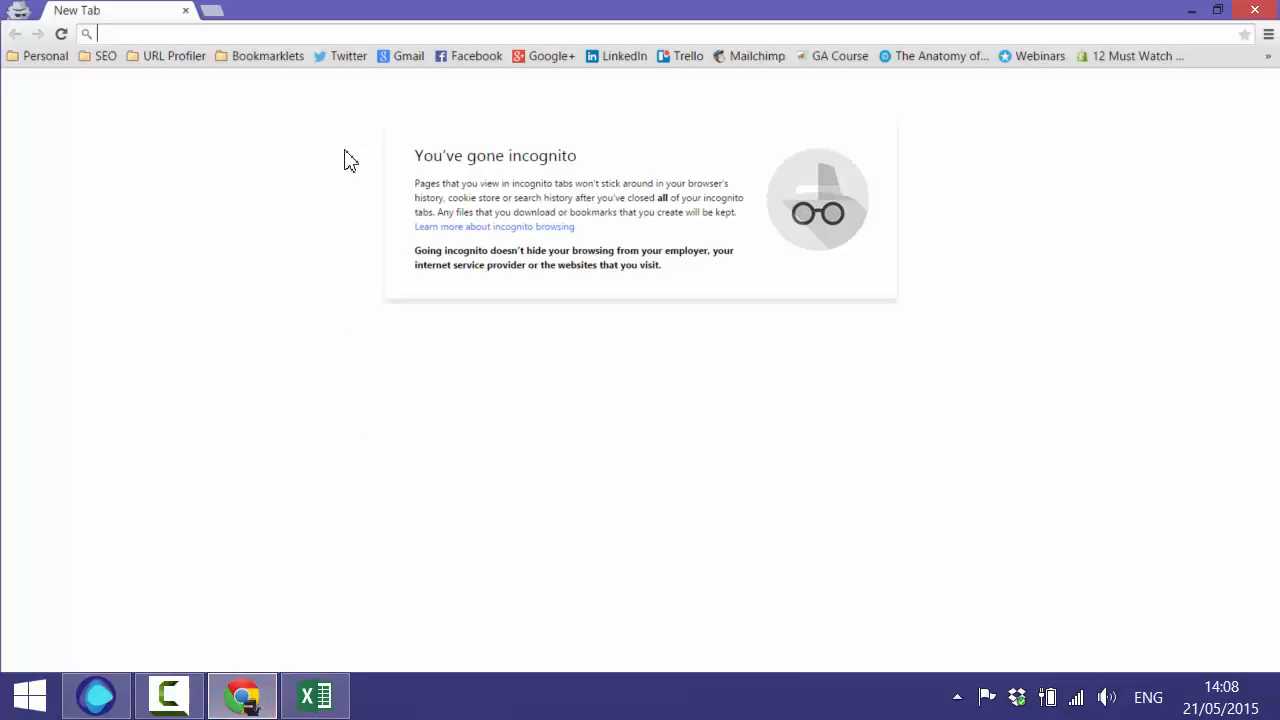
{"action": "type", "text": "house in"}
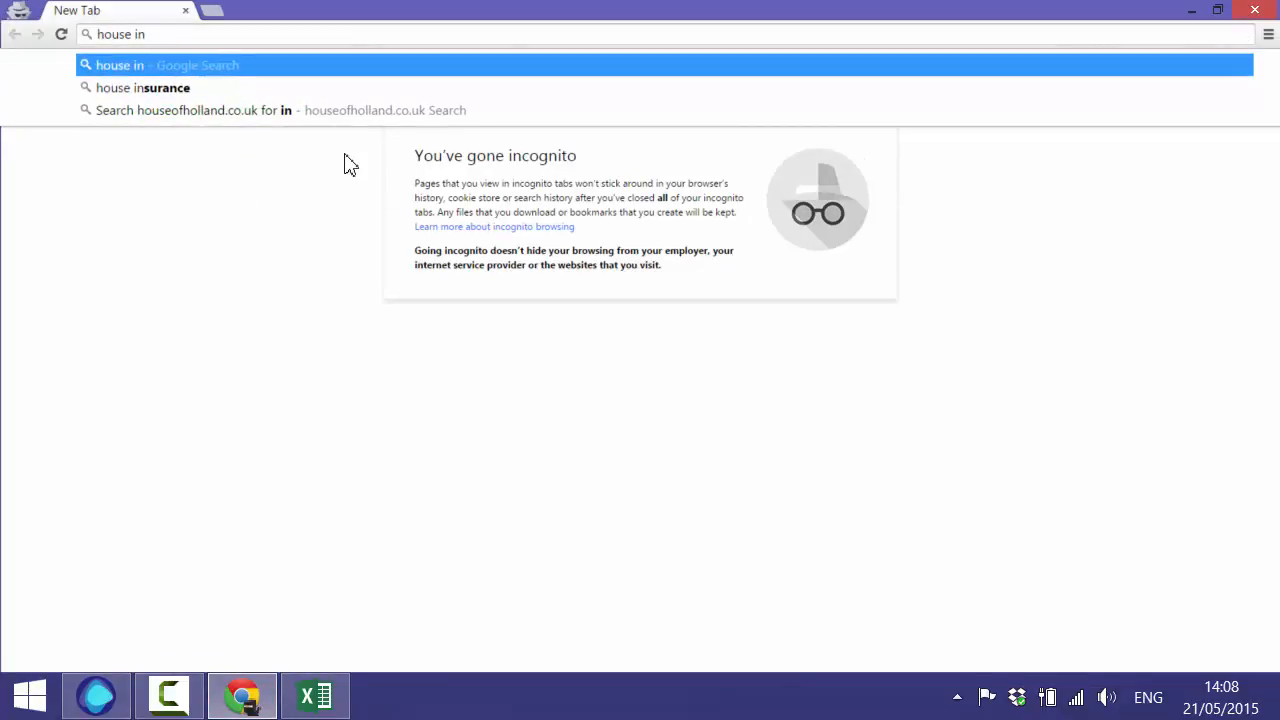
{"action": "key", "text": "Down"}
{"action": "key", "text": "Return"}
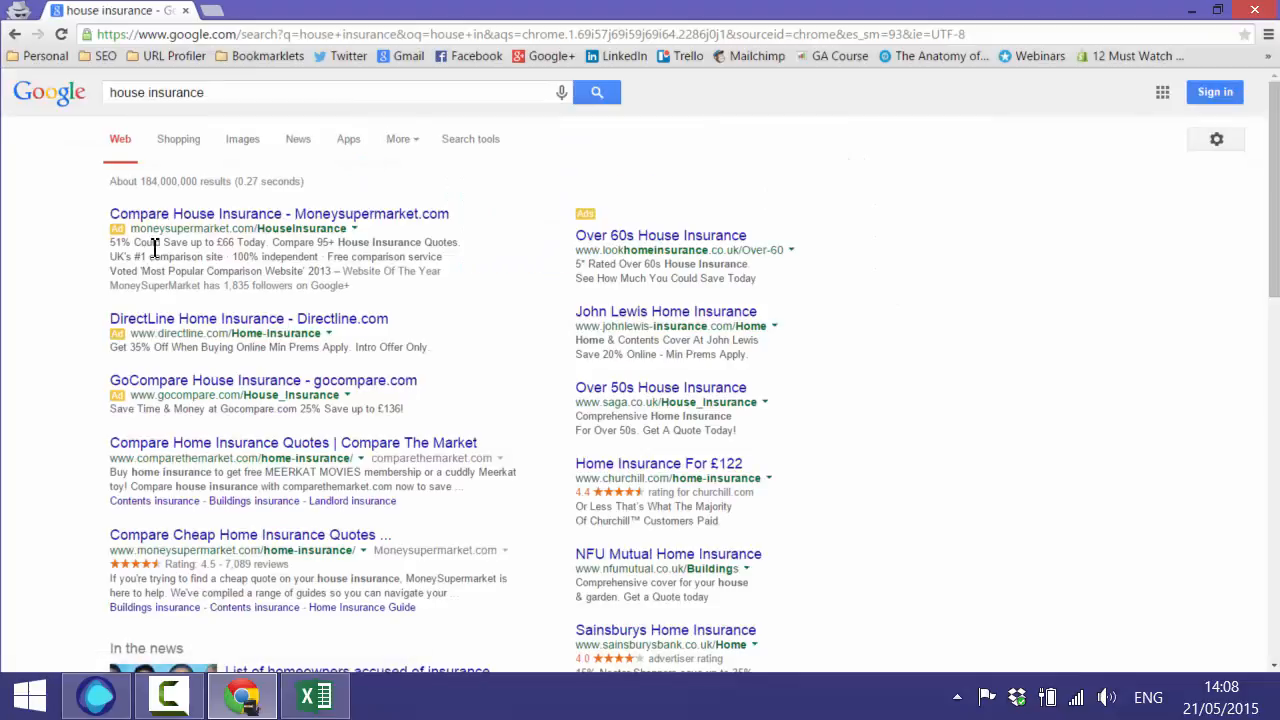
- Scroll through the ads, news and ten organic house insurance listings
{"action": "scroll", "coordinate": [70, 315], "scroll_direction": "down", "scroll_amount": 3}
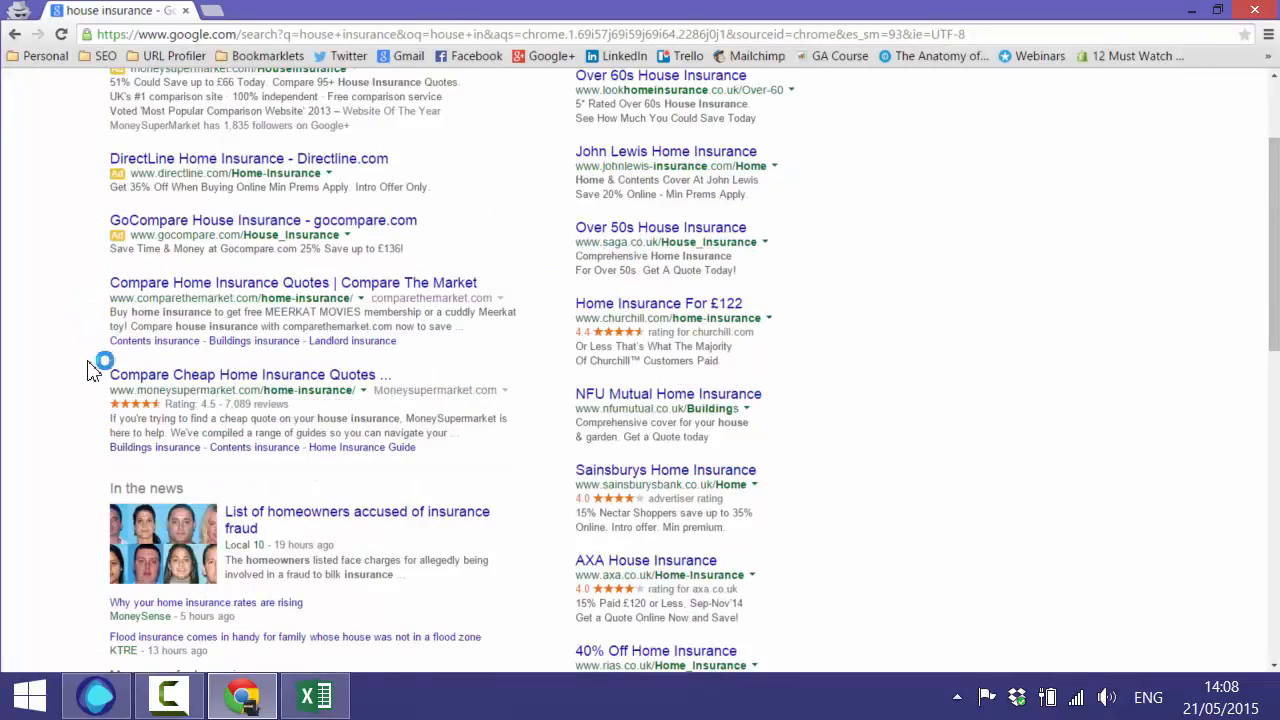
{"action": "scroll", "coordinate": [84, 340], "scroll_direction": "up", "scroll_amount": 3}
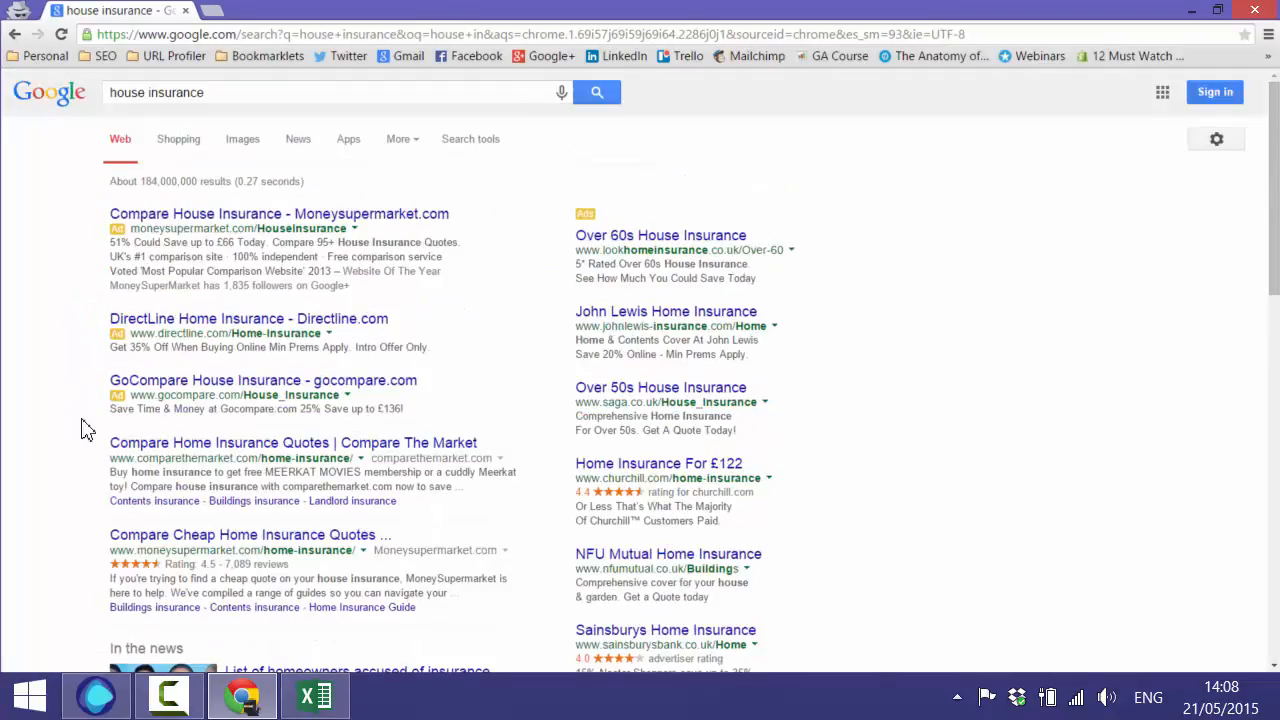
{"action": "scroll", "coordinate": [443, 640], "scroll_direction": "down", "scroll_amount": 10}
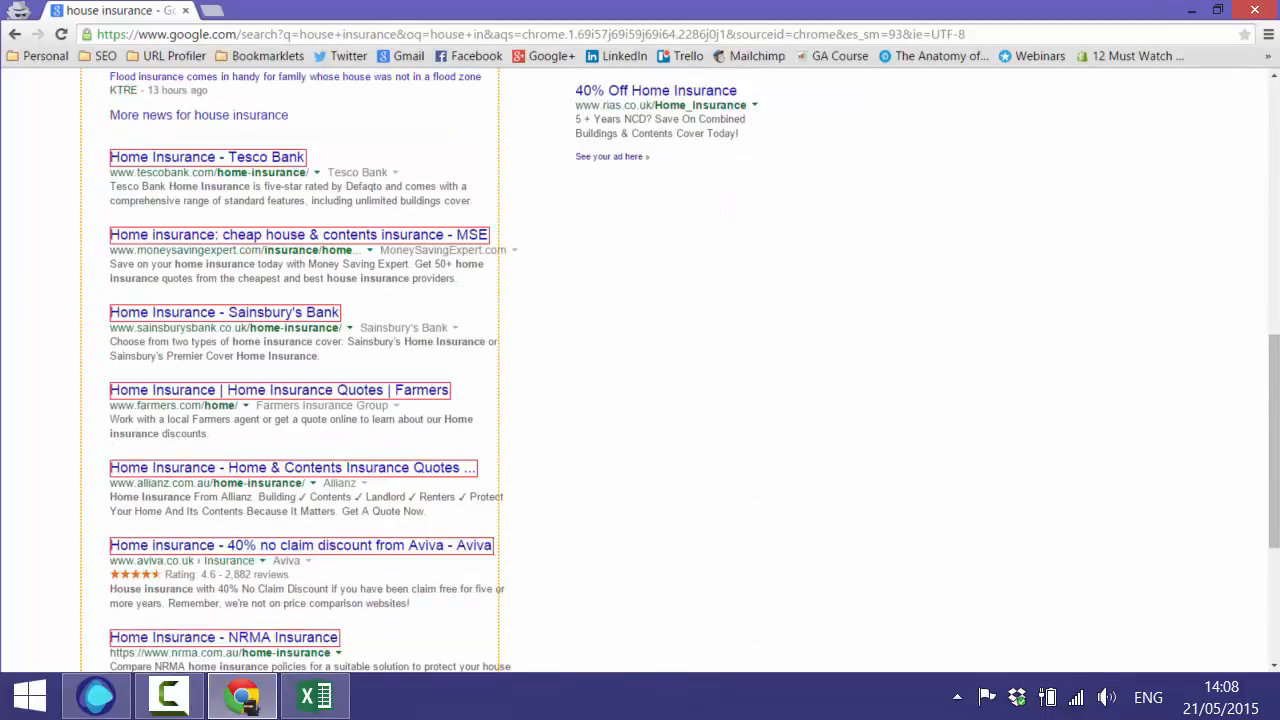
{"action": "scroll", "coordinate": [480, 646], "scroll_direction": "down", "scroll_amount": 3}
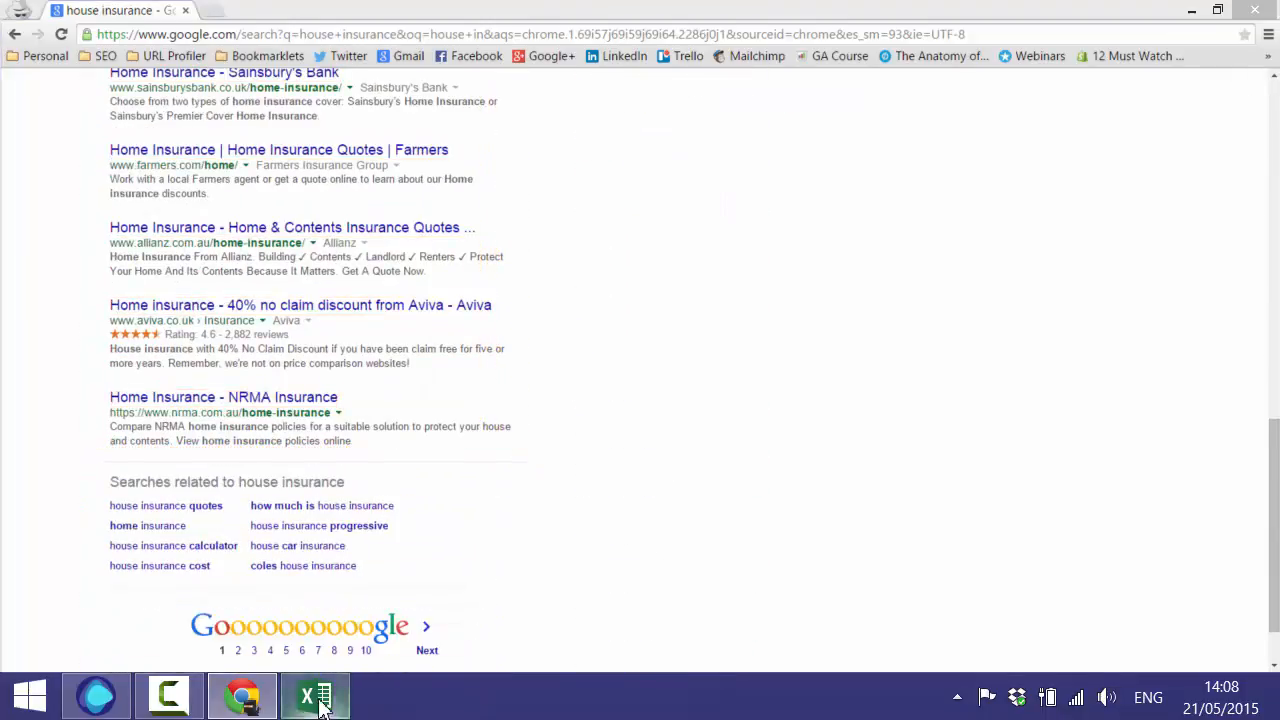
{"action": "left_click", "coordinate": [318, 697]}
- Paste the copied titles and URLs, then auto-fit columns A and B
{"action": "key", "text": "ctrl+v"}
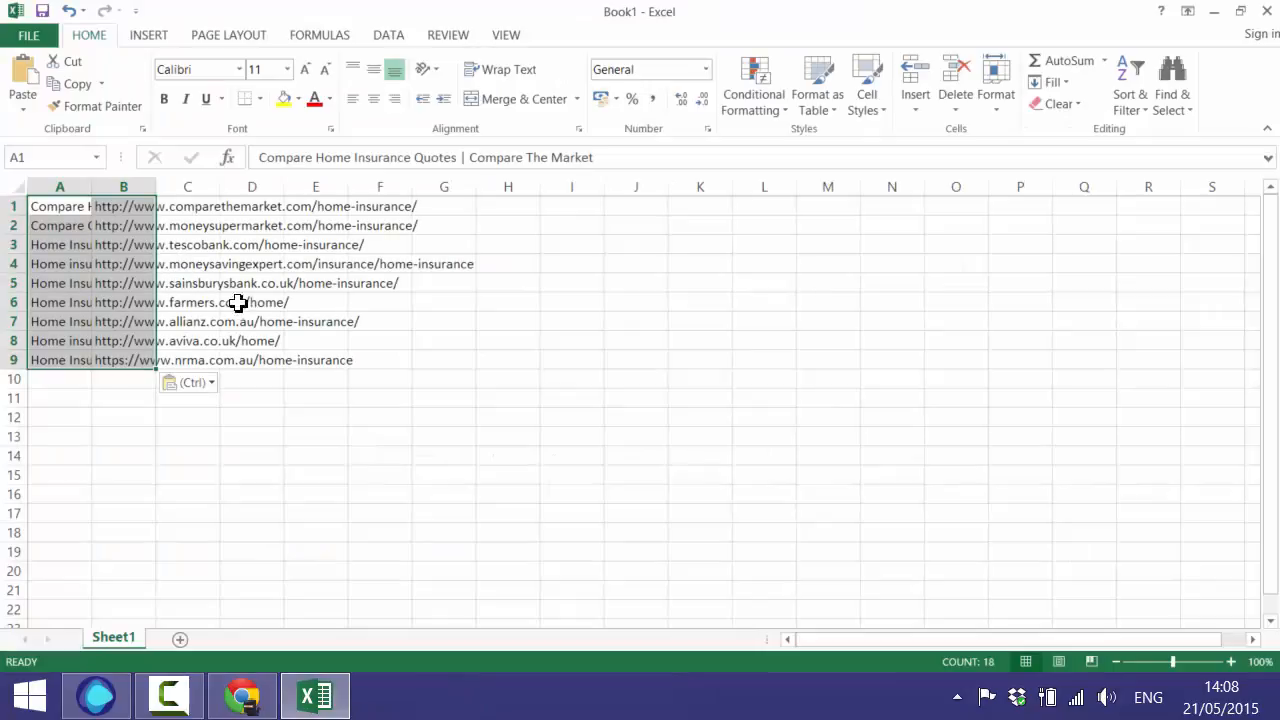
{"action": "left_click", "coordinate": [187, 244]}
{"action": "double_click", "coordinate": [156, 186]}
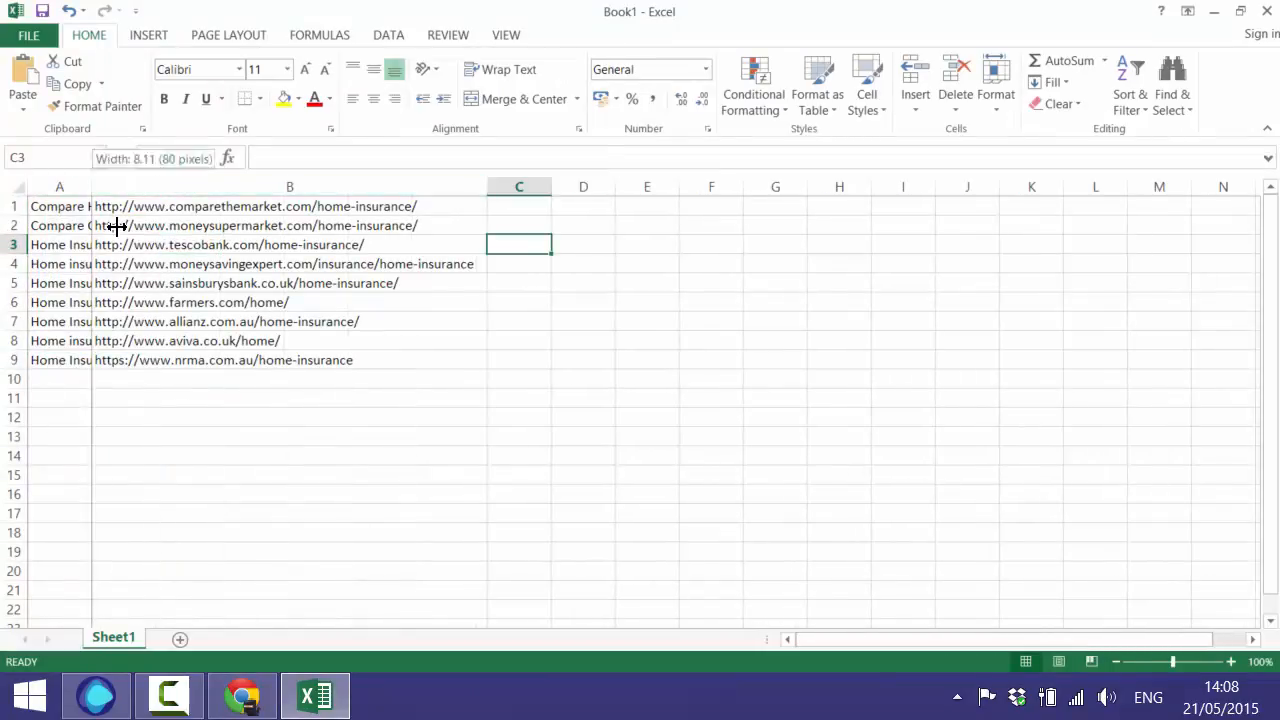
{"action": "double_click", "coordinate": [91, 186]}
- Insert a blank row above the data and a blank column before the titles
{"action": "right_click", "coordinate": [14, 206]}
{"action": "left_click", "coordinate": [61, 344]}
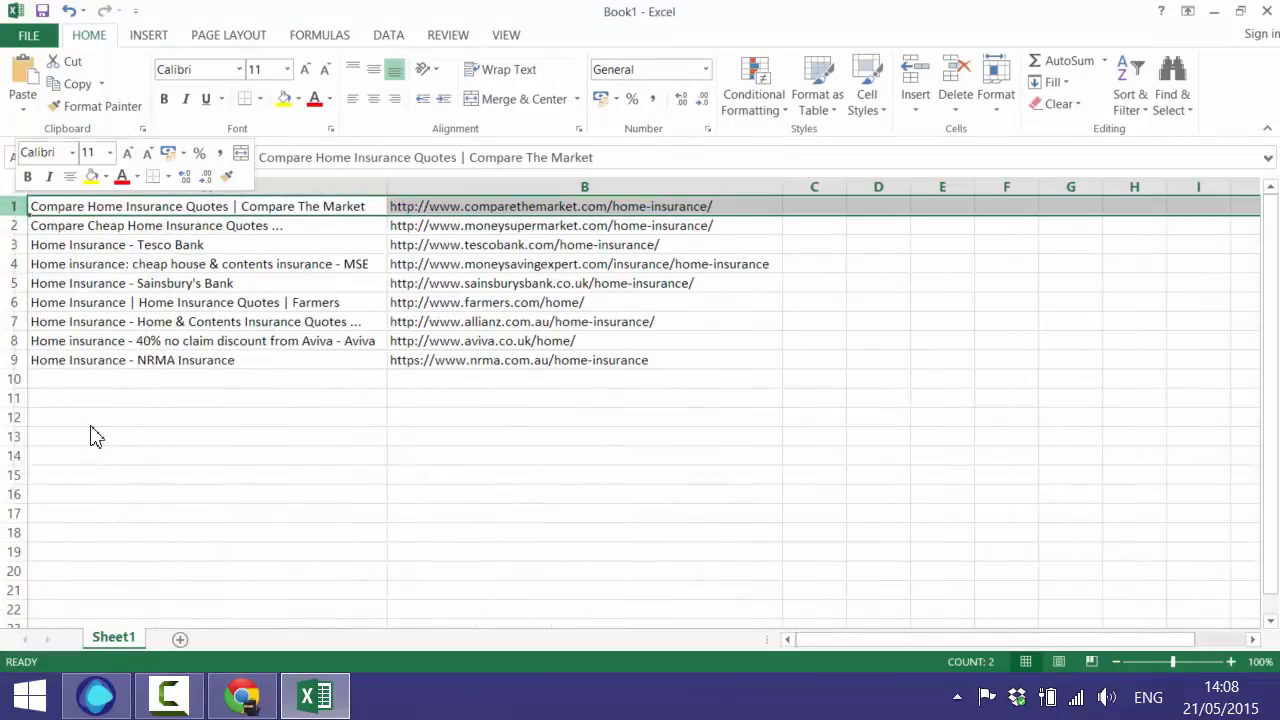
{"action": "left_click", "coordinate": [92, 245]}
{"action": "right_click", "coordinate": [98, 187]}
{"action": "left_click", "coordinate": [148, 326]}
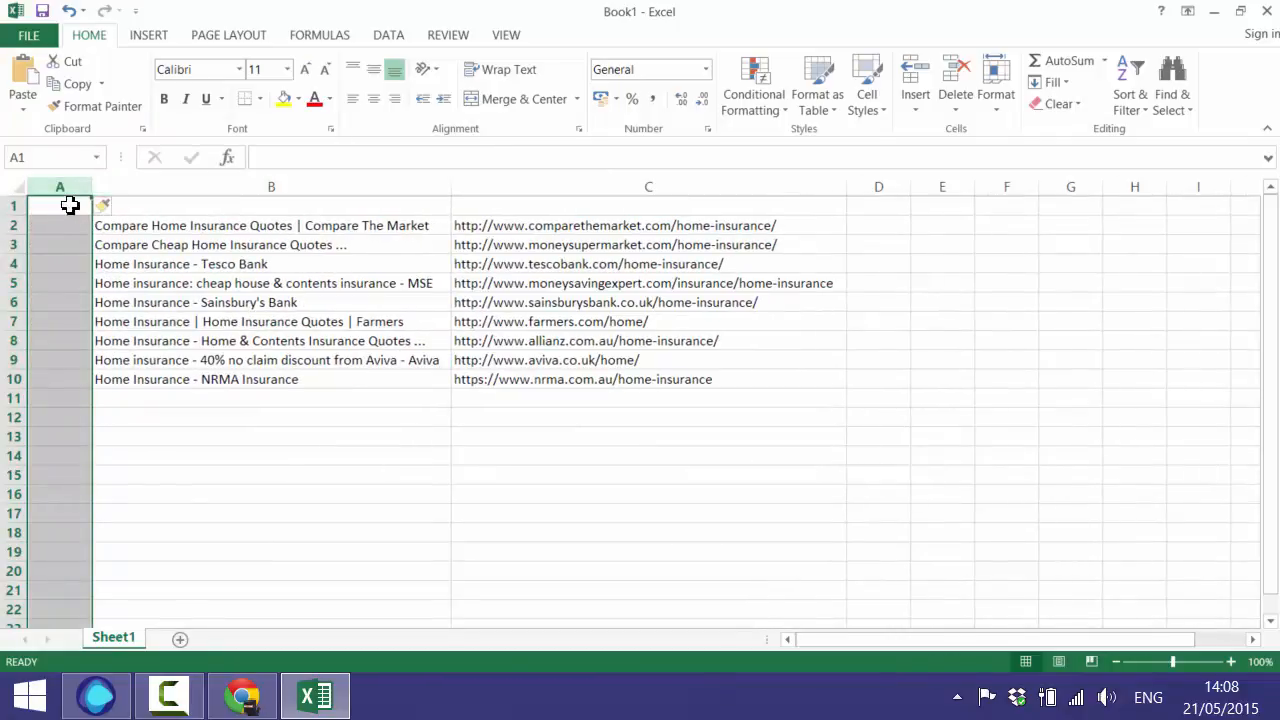
- Add a 'Ranking' header in A1 and number the results 1 to 9 below it
{"action": "left_click", "coordinate": [69, 204]}
{"action": "type", "text": "Ranking"}
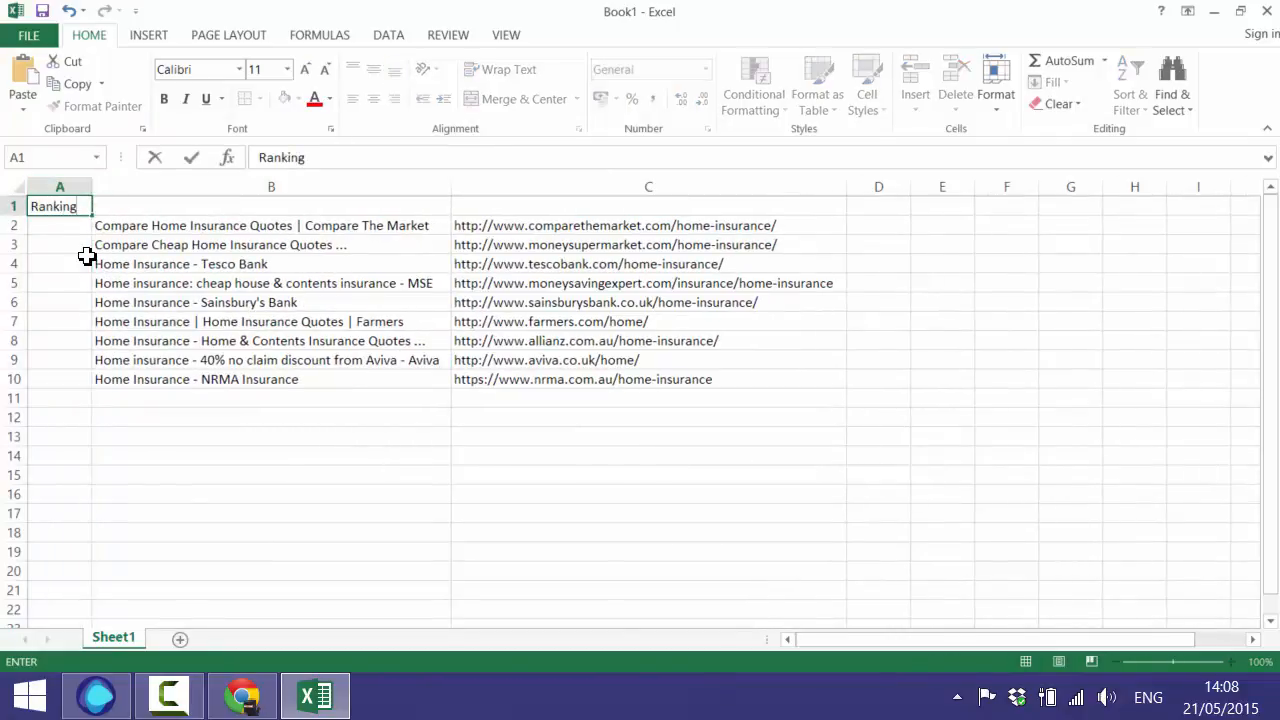
{"action": "key", "text": "Return"}
{"action": "type", "text": "1"}
{"action": "key", "text": "Return"}
{"action": "type", "text": "2"}
{"action": "key", "text": "Return"}
{"action": "type", "text": "3"}
{"action": "key", "text": "Return"}
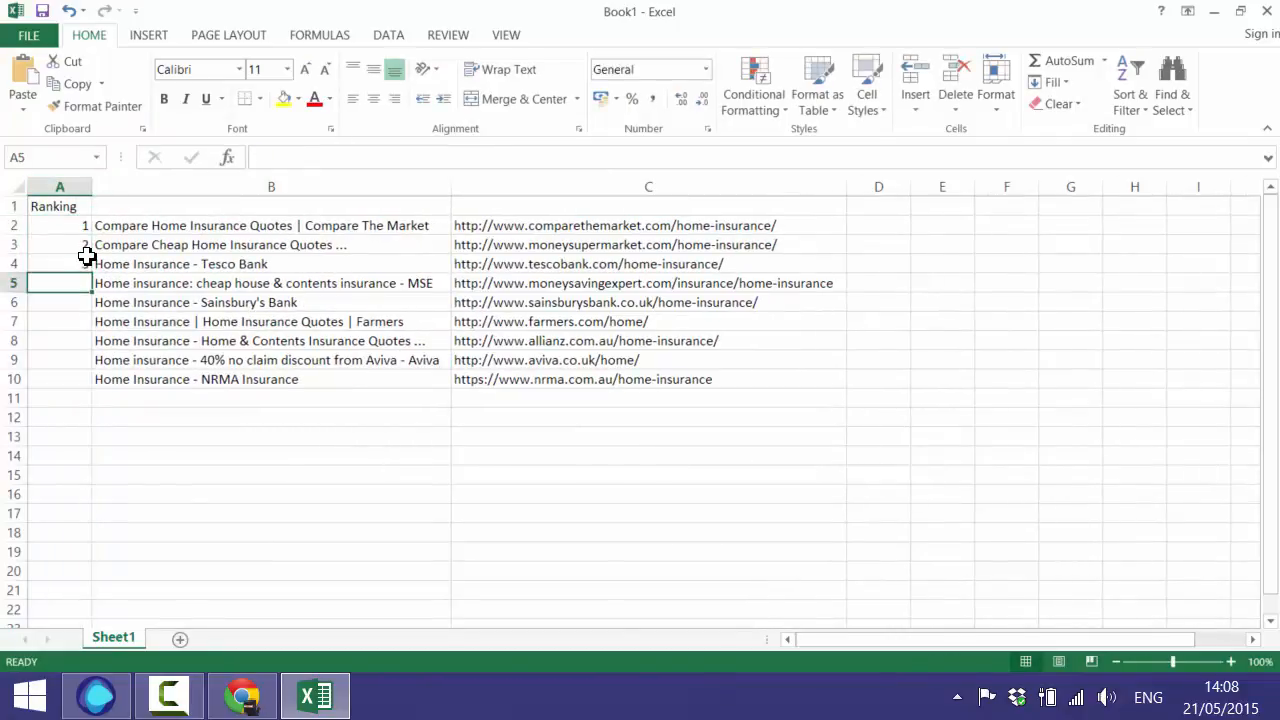
{"action": "type", "text": "4"}
{"action": "key", "text": "Return"}
{"action": "type", "text": "5"}
{"action": "key", "text": "Return"}
{"action": "type", "text": "6"}
{"action": "key", "text": "Return"}
{"action": "type", "text": "7"}
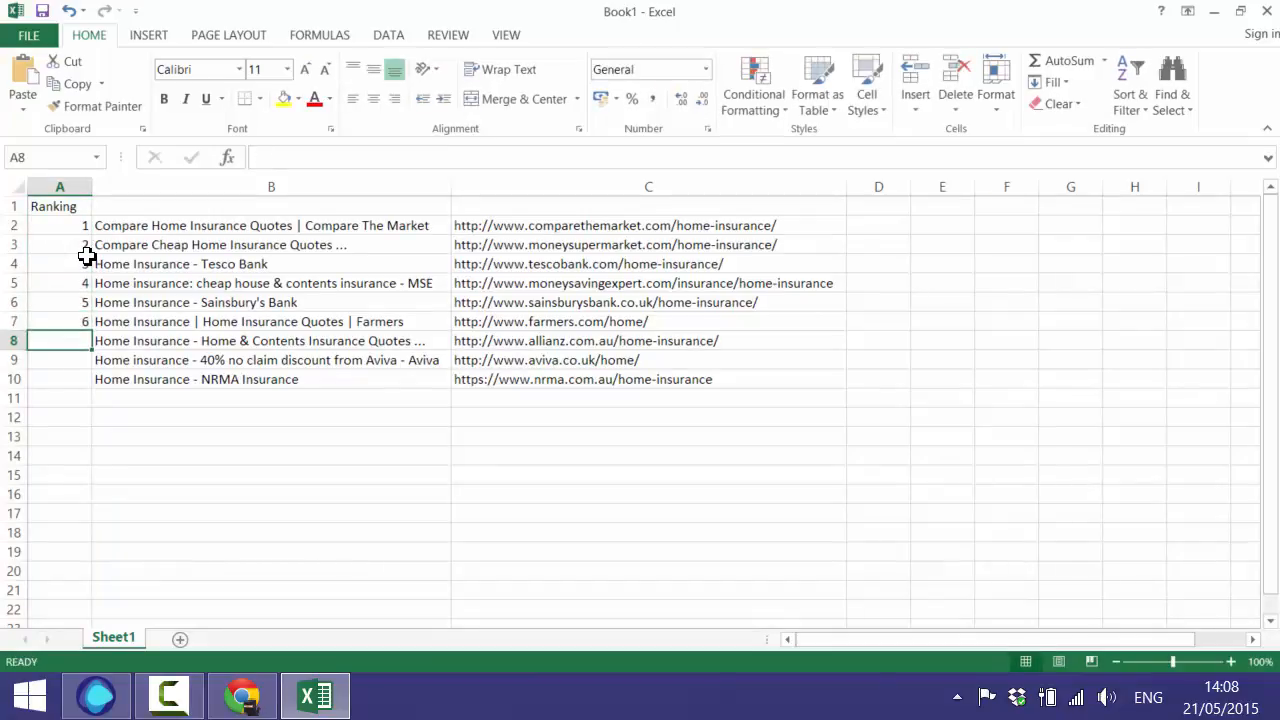
{"action": "key", "text": "Return"}
{"action": "type", "text": "8"}
{"action": "key", "text": "Return"}
{"action": "type", "text": "9"}
{"action": "key", "text": "Right"}
{"action": "key", "text": "Up"}
{"action": "key", "text": "Up"}
{"action": "key", "text": "Up"}
{"action": "key", "text": "Up"}
{"action": "key", "text": "Up"}
{"action": "key", "text": "Up"}
{"action": "key", "text": "Up"}
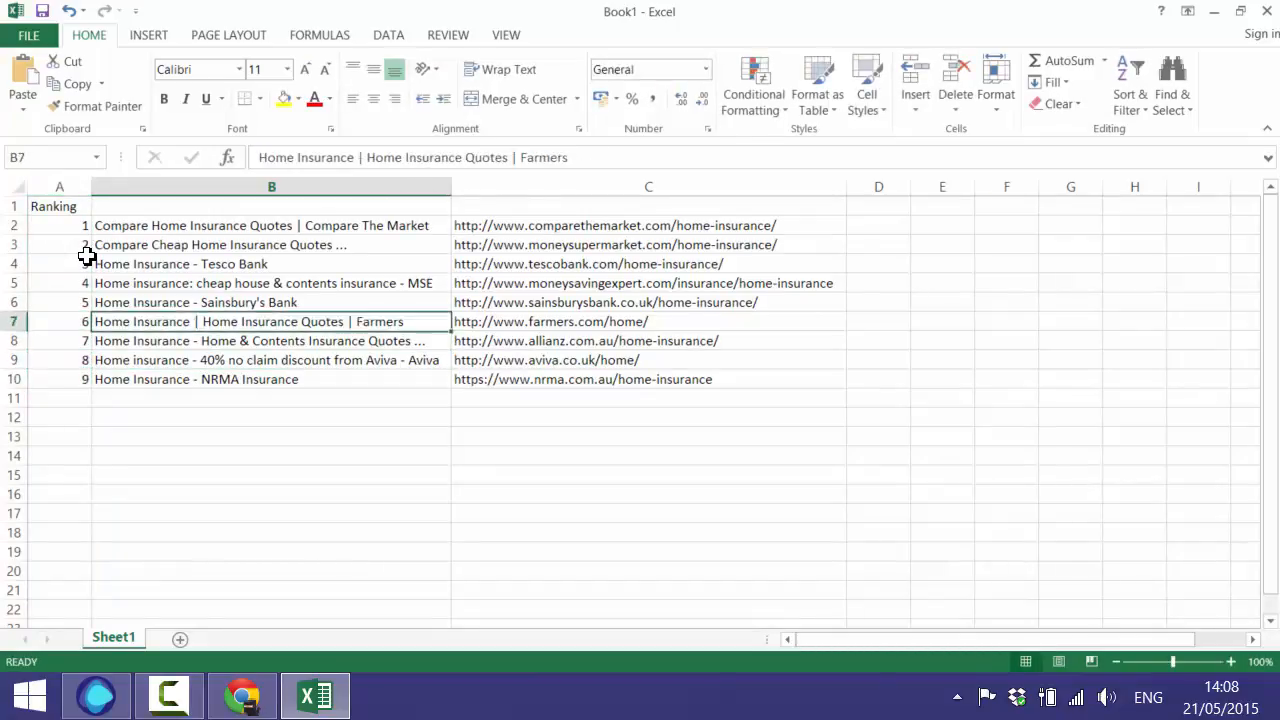
- Add the 'Title' header in B1 and the 'URL' header in C1
{"action": "key", "text": "Up"}
{"action": "key", "text": "Up"}
{"action": "type", "text": "Tit"}
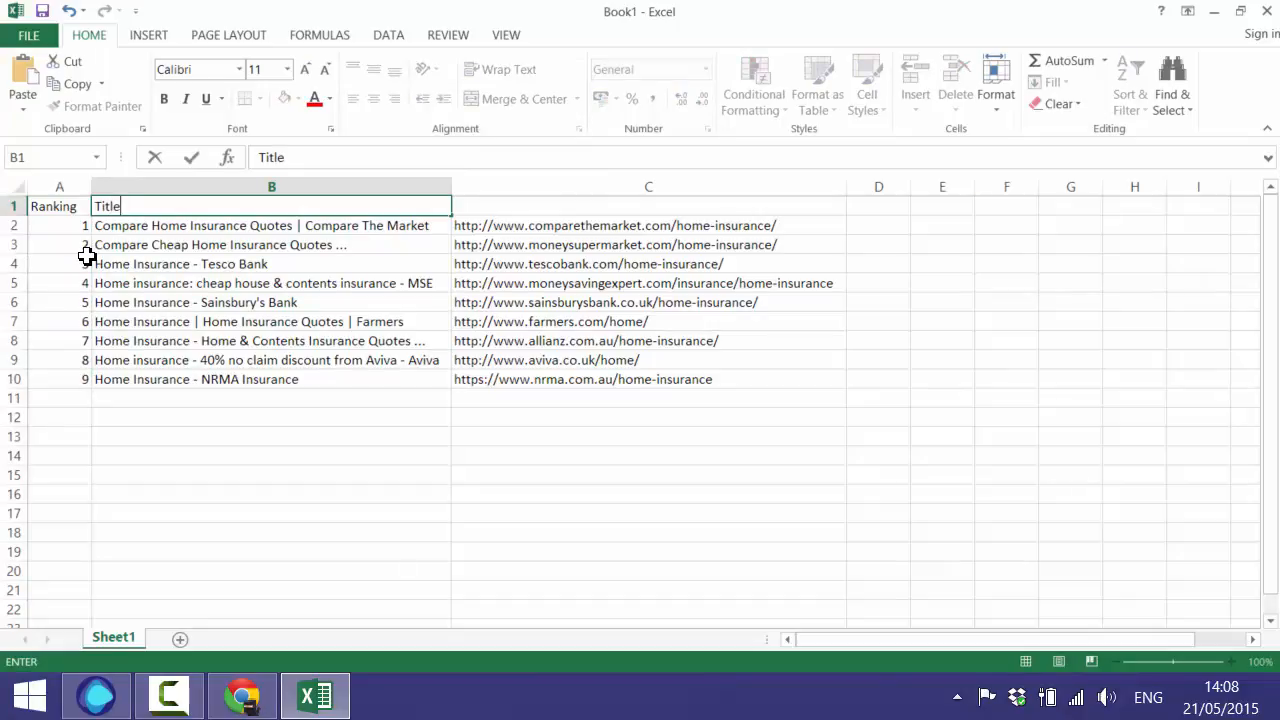
{"action": "key", "text": "Right"}
{"action": "type", "text": "U"}
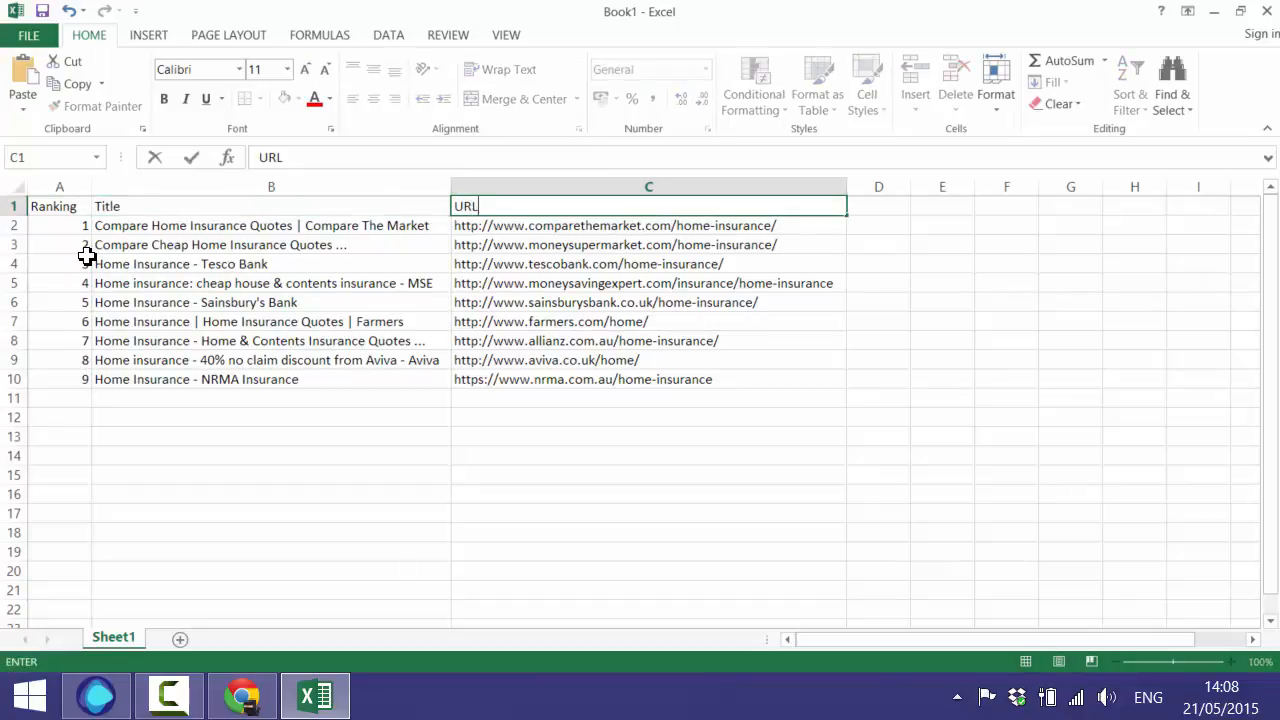
{"action": "type", "text": "RL"}
{"action": "left_click", "coordinate": [160, 341]}
{"action": "left_click", "coordinate": [133, 244]}
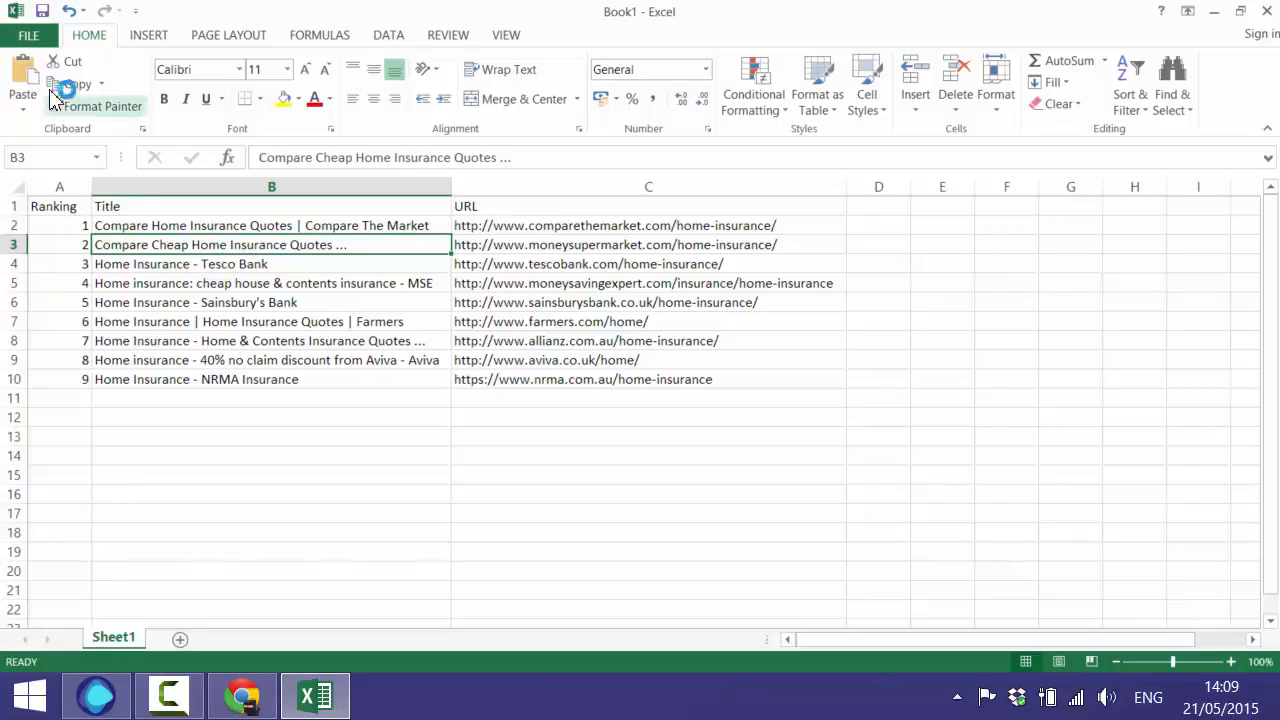
- Save the sheet to the Desktop as comma-delimited CSV 'import-demo', keeping the CSV format
{"action": "left_click", "coordinate": [28, 35]}
{"action": "left_click", "coordinate": [41, 214]}
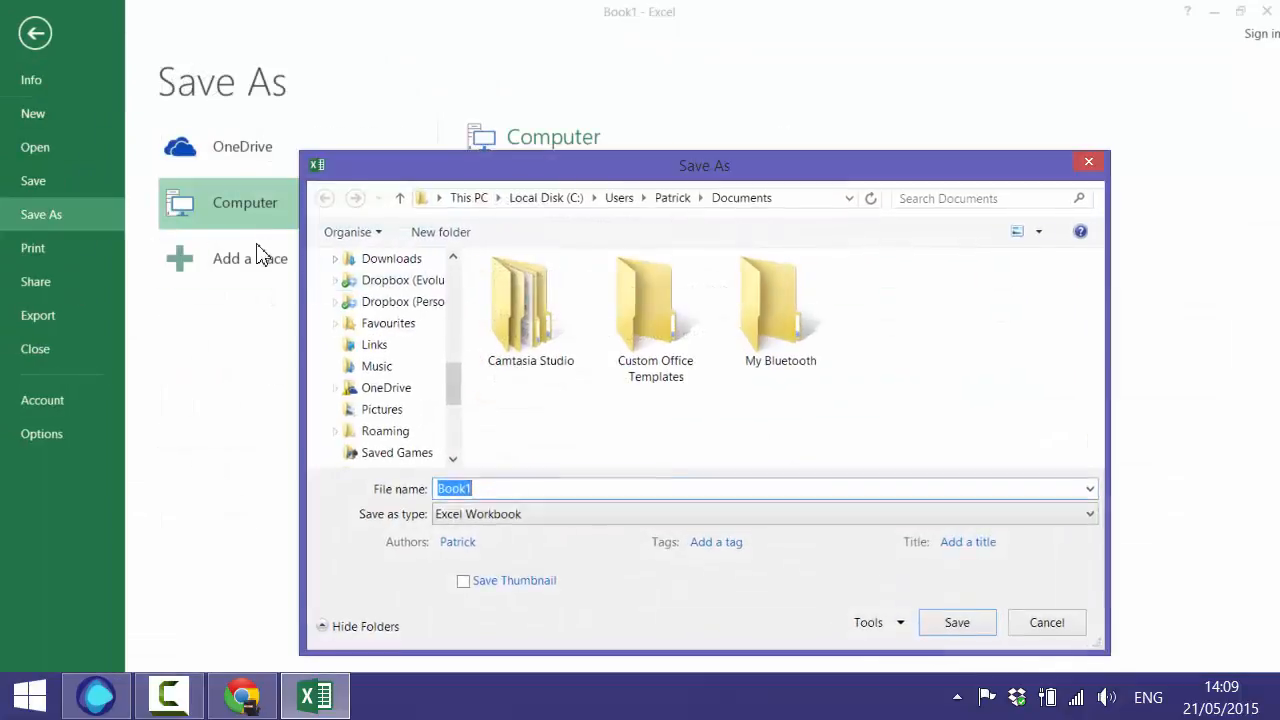
{"action": "left_click_drag", "start_coordinate": [454, 360], "coordinate": [457, 252]}
{"action": "left_click", "coordinate": [378, 331]}
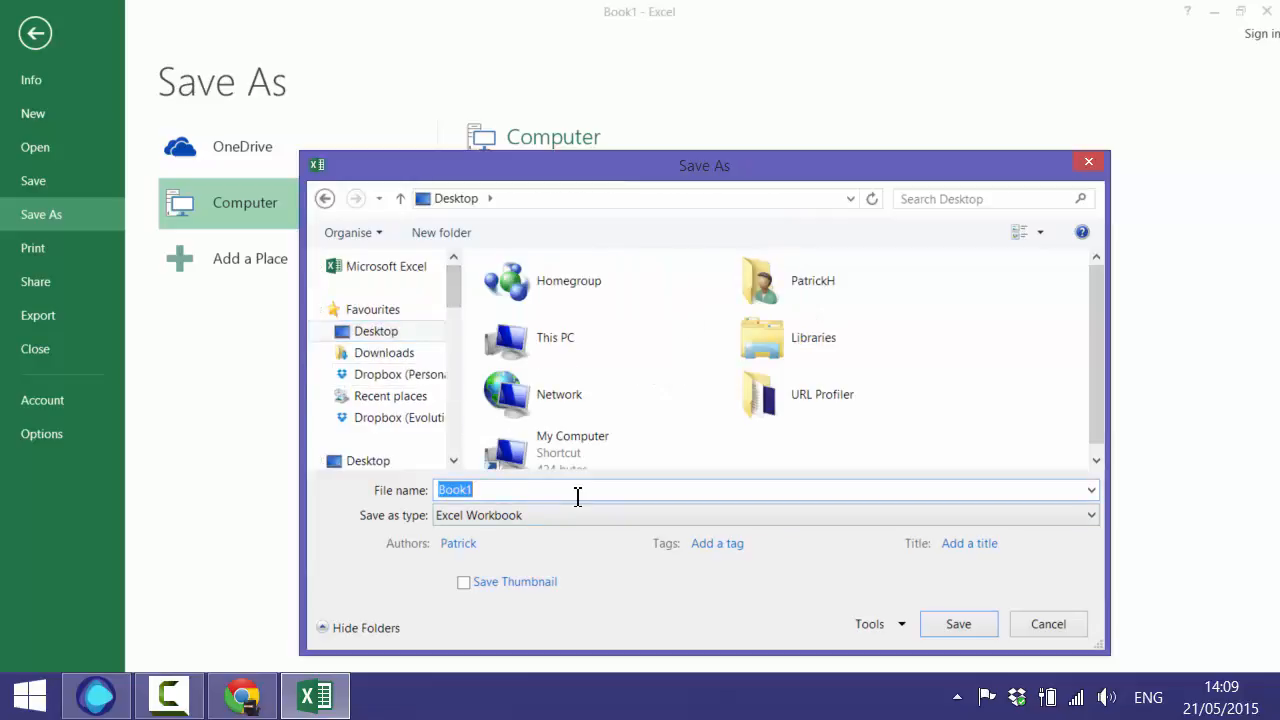
{"action": "type", "text": "import"}
{"action": "left_click", "coordinate": [677, 517]}
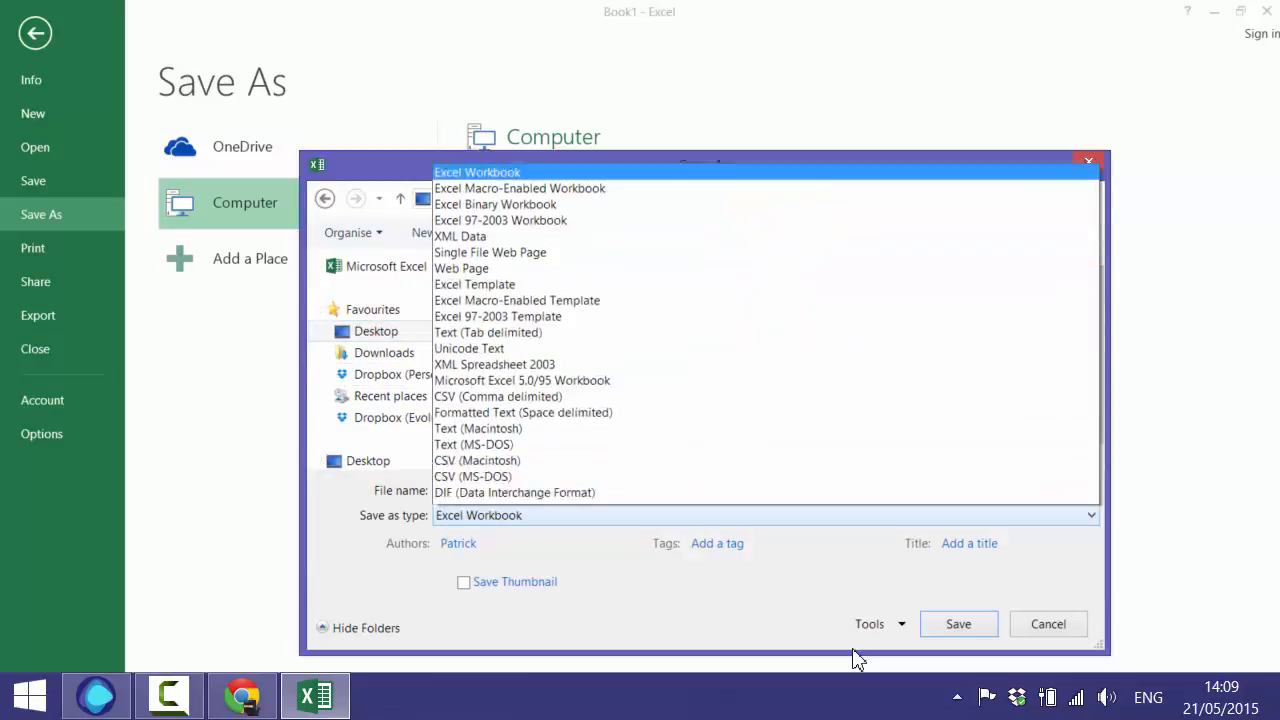
{"action": "left_click", "coordinate": [623, 296]}
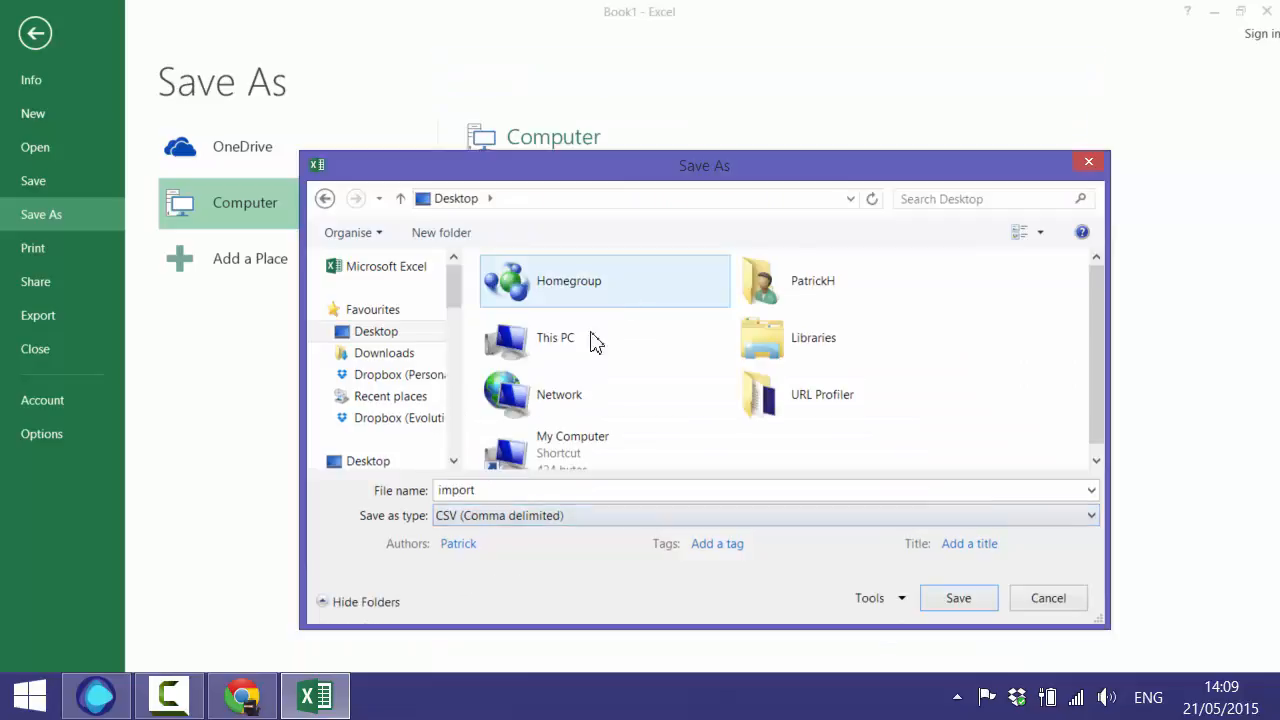
{"action": "left_click", "coordinate": [597, 489]}
{"action": "left_click", "coordinate": [603, 491]}
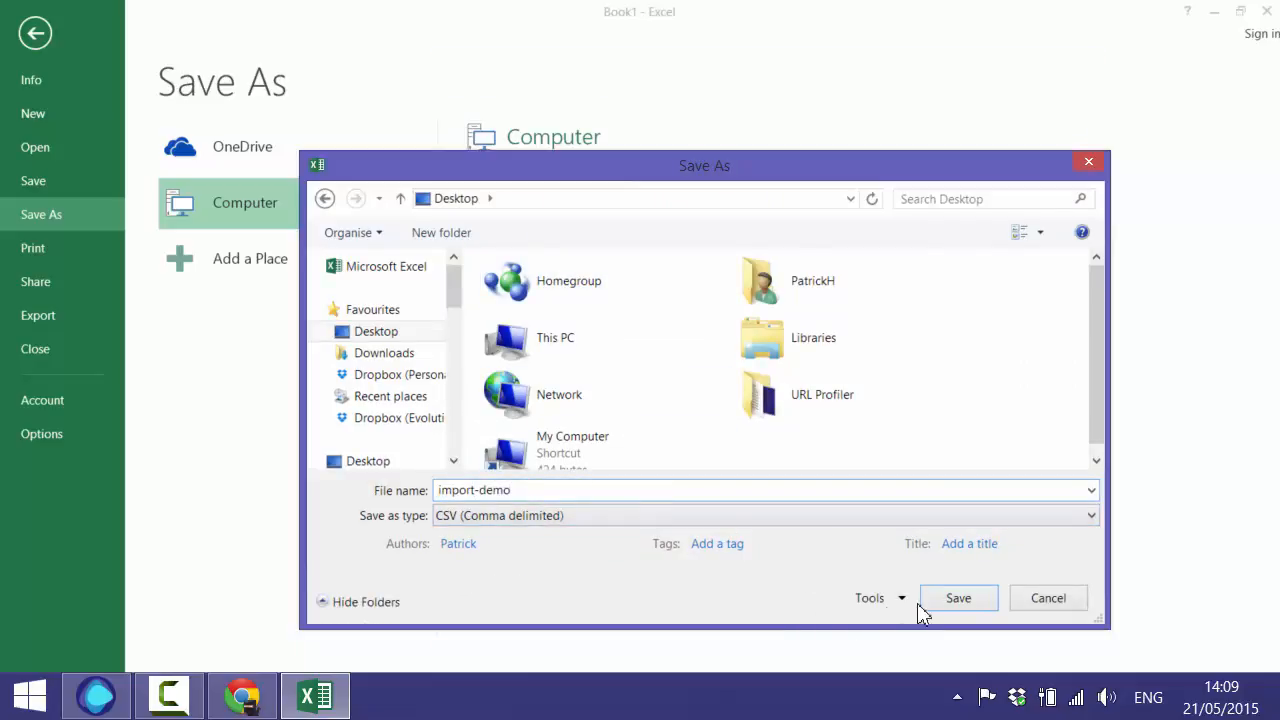
{"action": "left_click", "coordinate": [958, 598]}
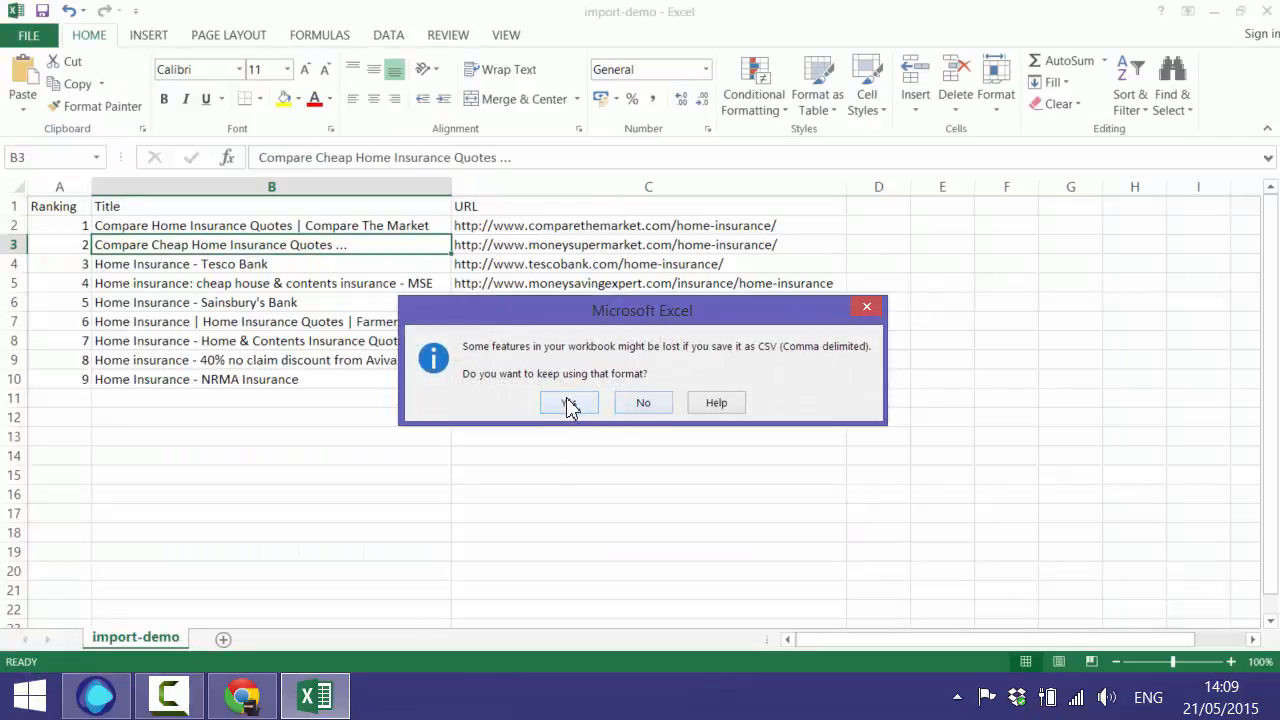
{"action": "left_click", "coordinate": [568, 403]}
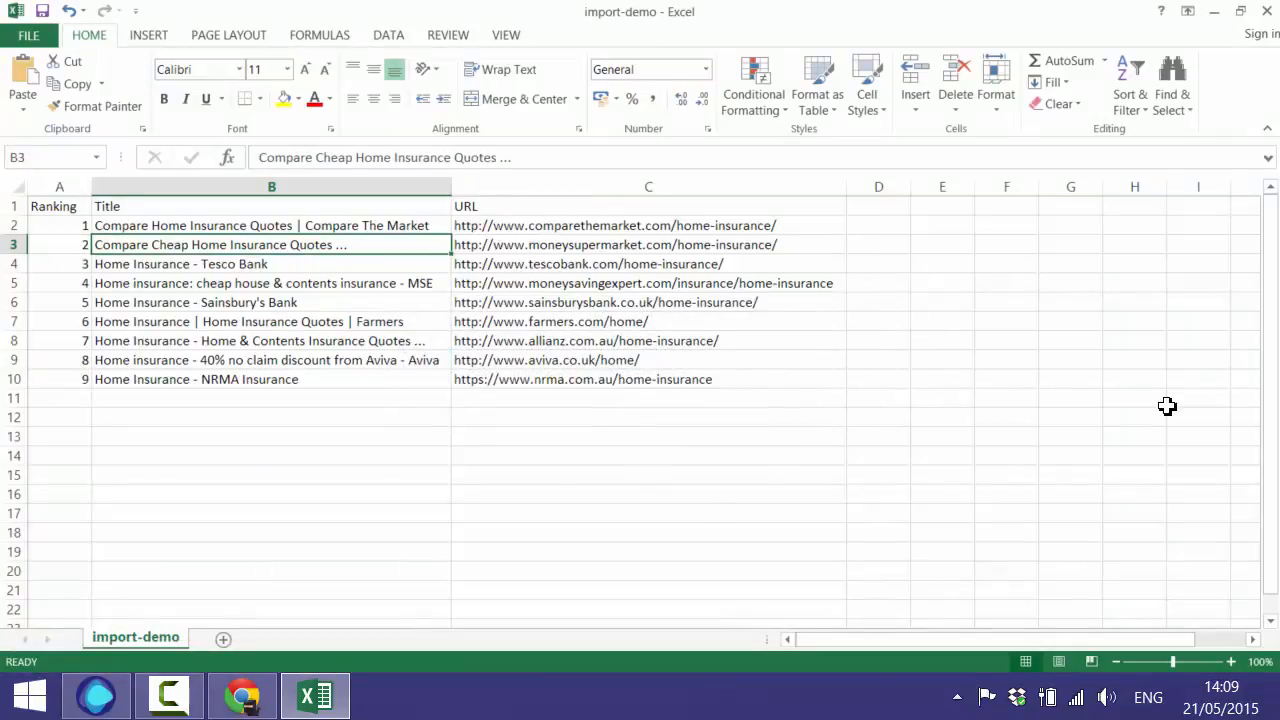
- Close Excel without saving further changes and minimize the browser to show the desktop
{"action": "left_click", "coordinate": [922, 318]}
{"action": "left_click", "coordinate": [1264, 12]}
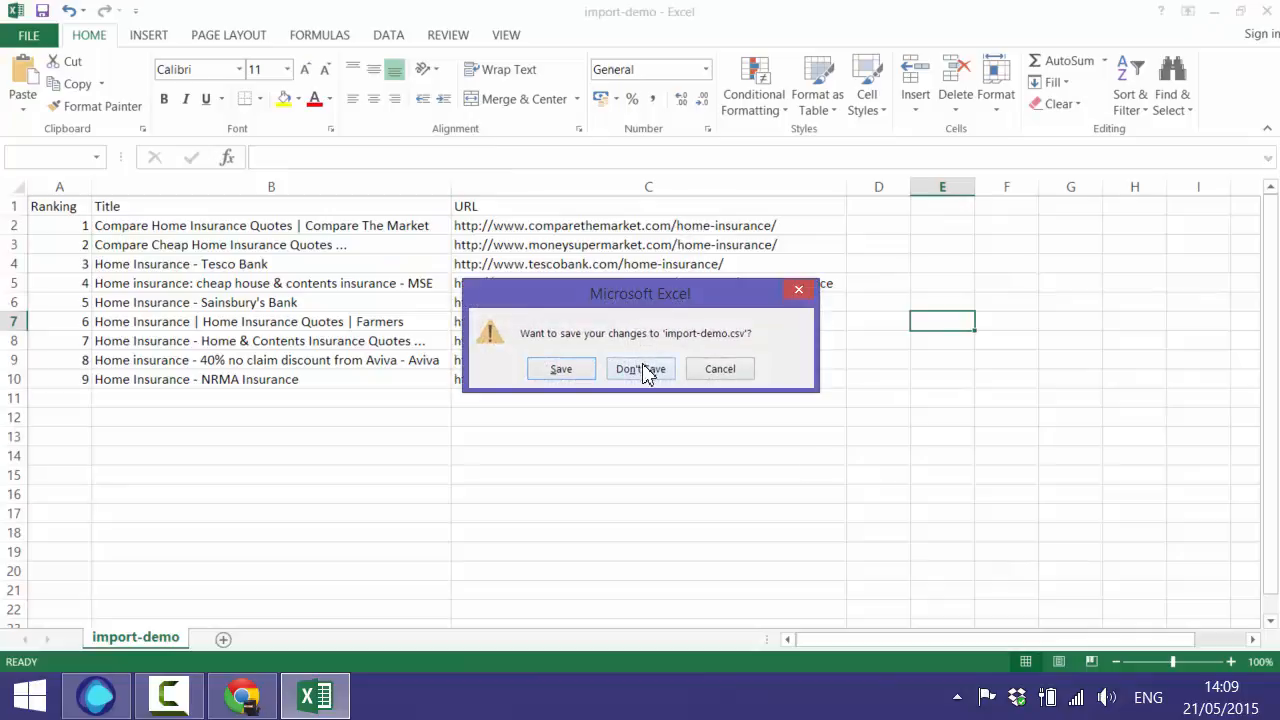
{"action": "left_click", "coordinate": [644, 368]}
{"action": "left_click", "coordinate": [1191, 10]}
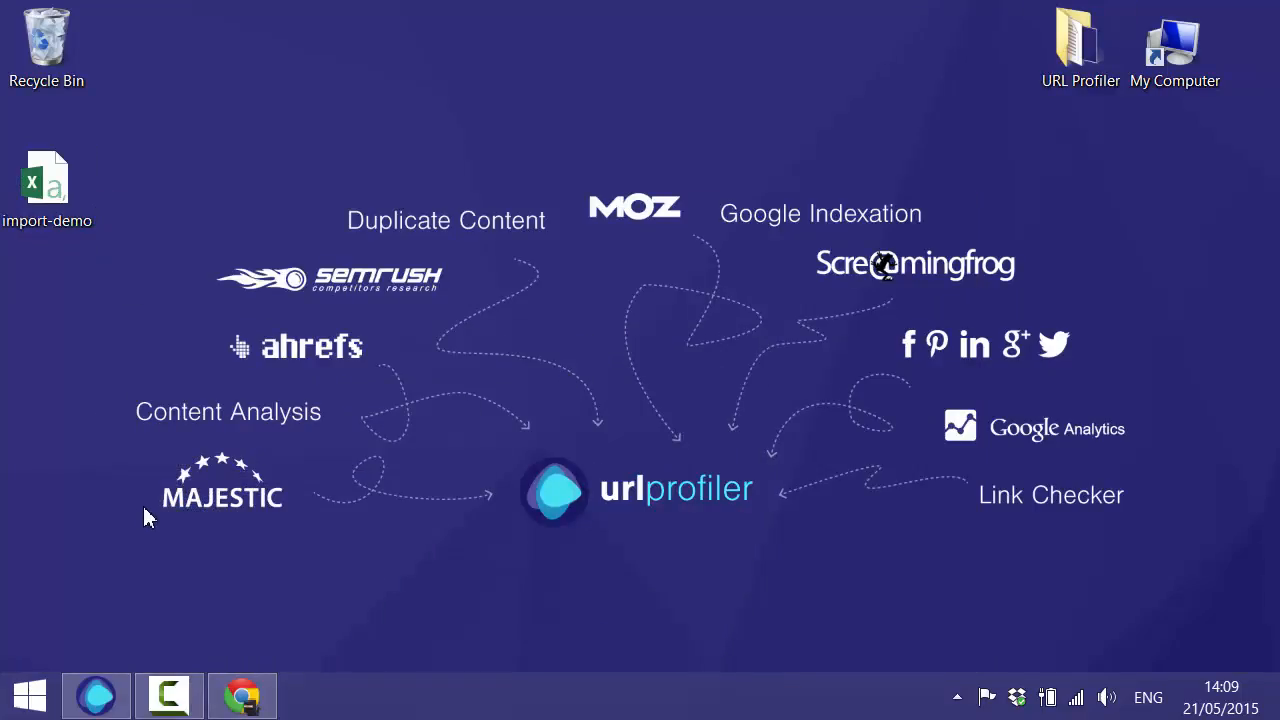
- Import the eight URLs from import-demo into URL Profiler's URL List and start Run Profiler
{"action": "left_click", "coordinate": [99, 694]}
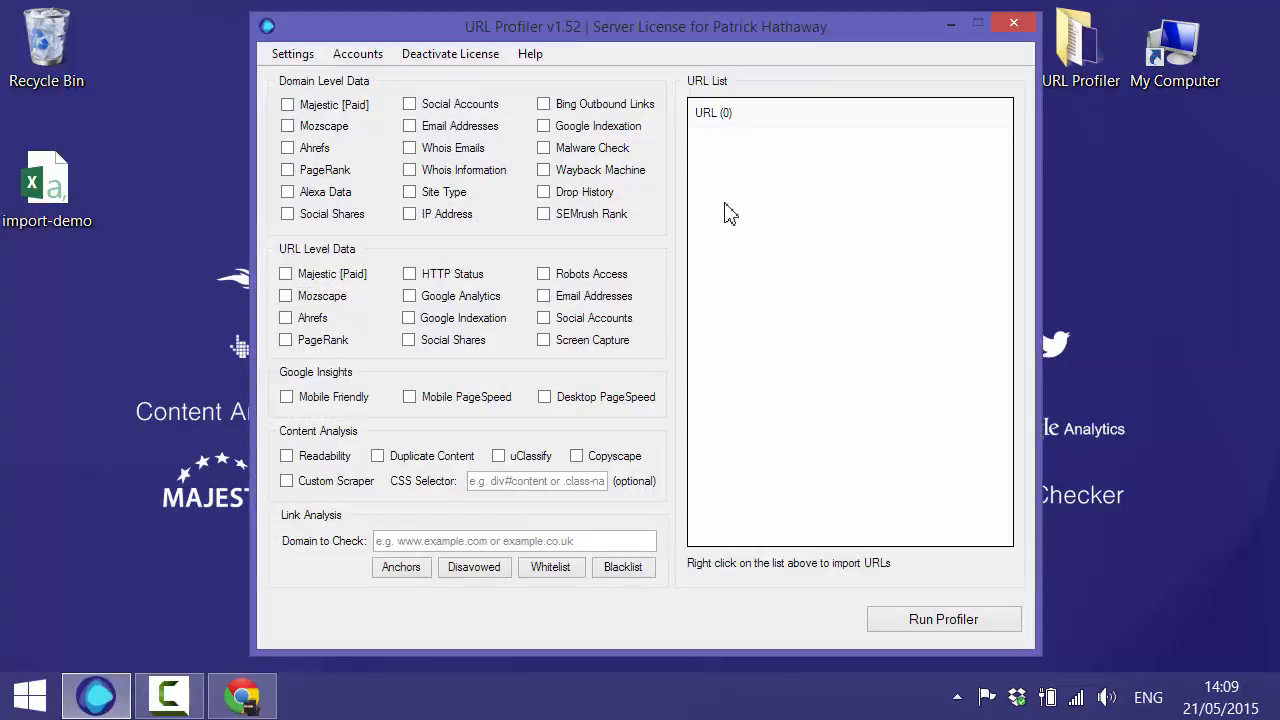
{"action": "right_click", "coordinate": [725, 205]}
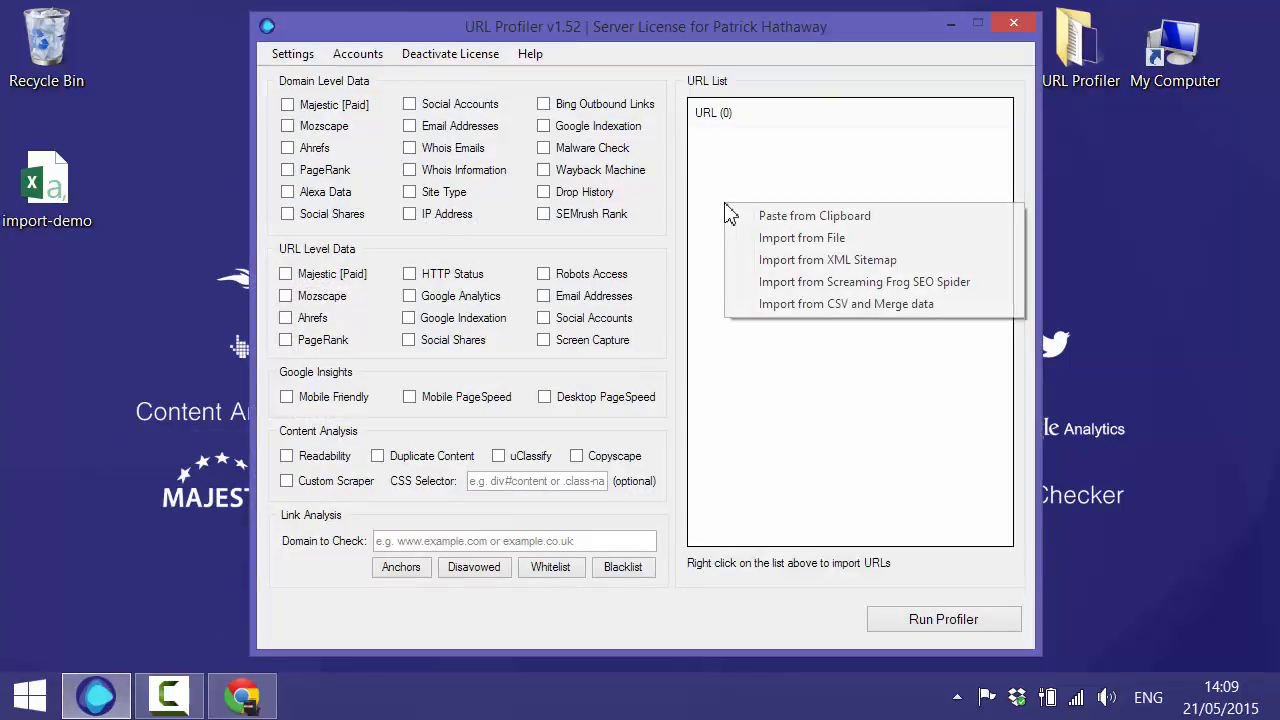
{"action": "left_click", "coordinate": [770, 304]}
{"action": "left_click", "coordinate": [740, 446]}
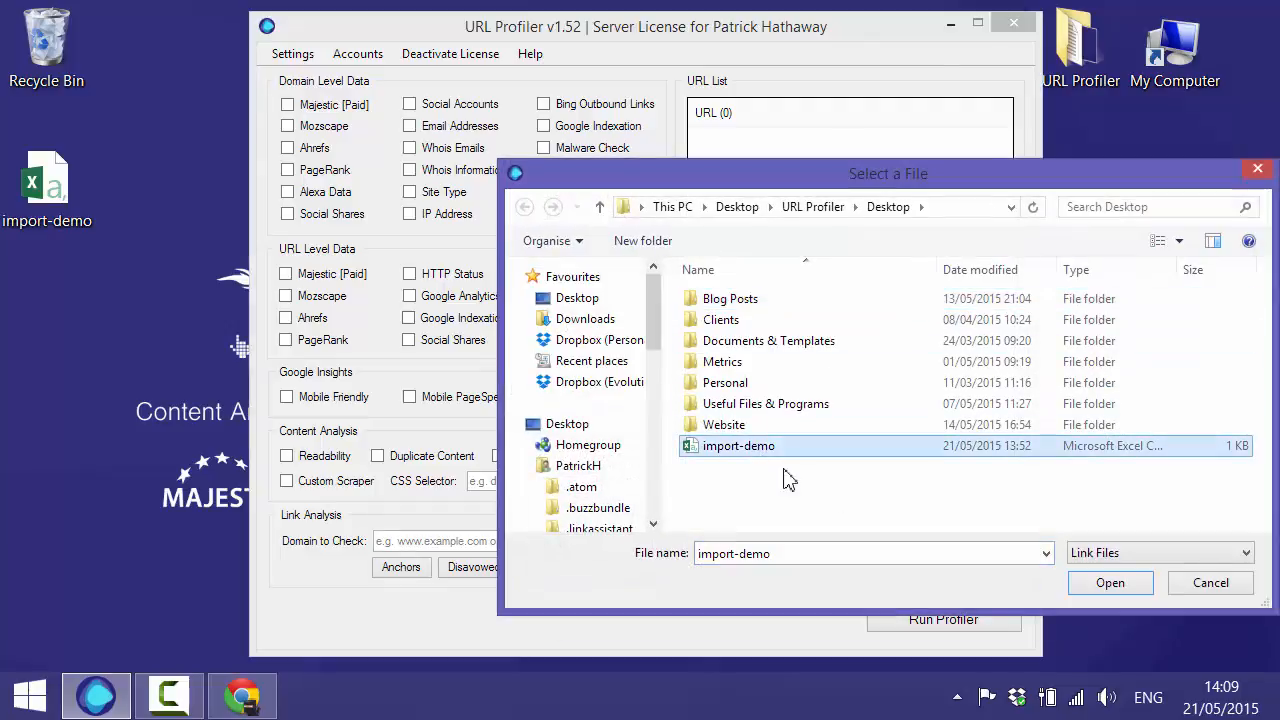
{"action": "left_click", "coordinate": [1104, 590]}
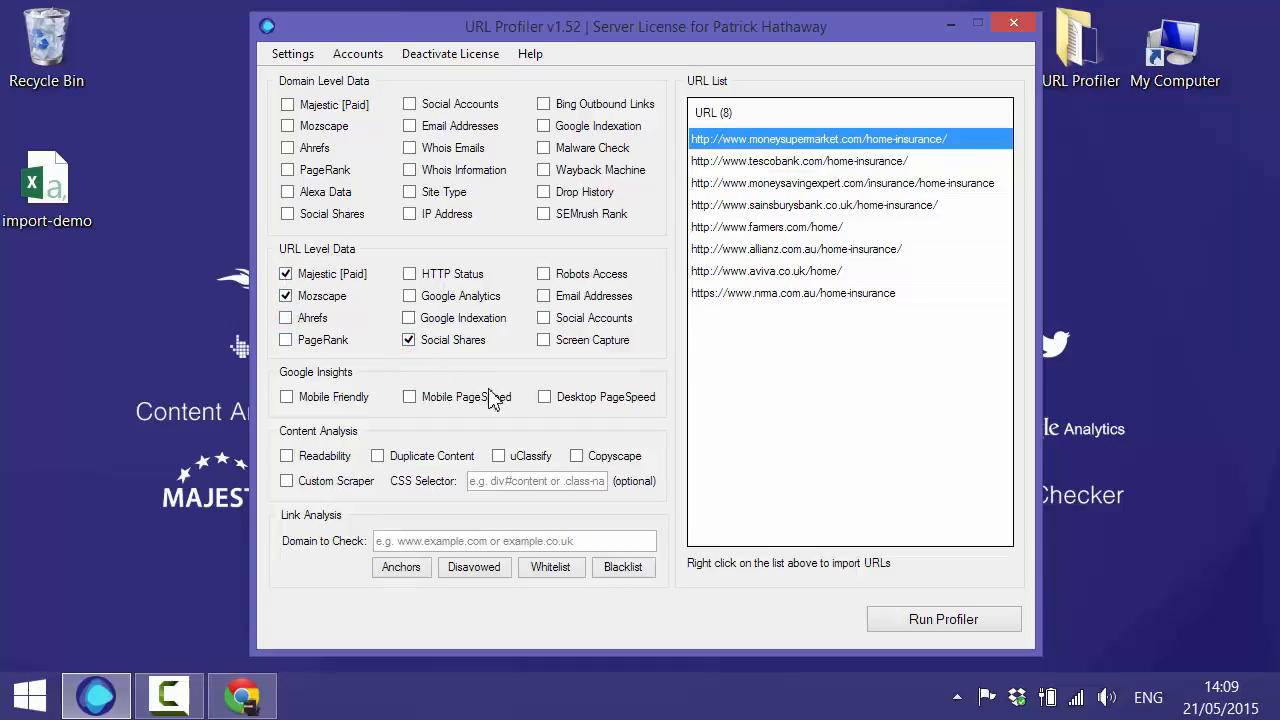
{"action": "left_click", "coordinate": [902, 619]}
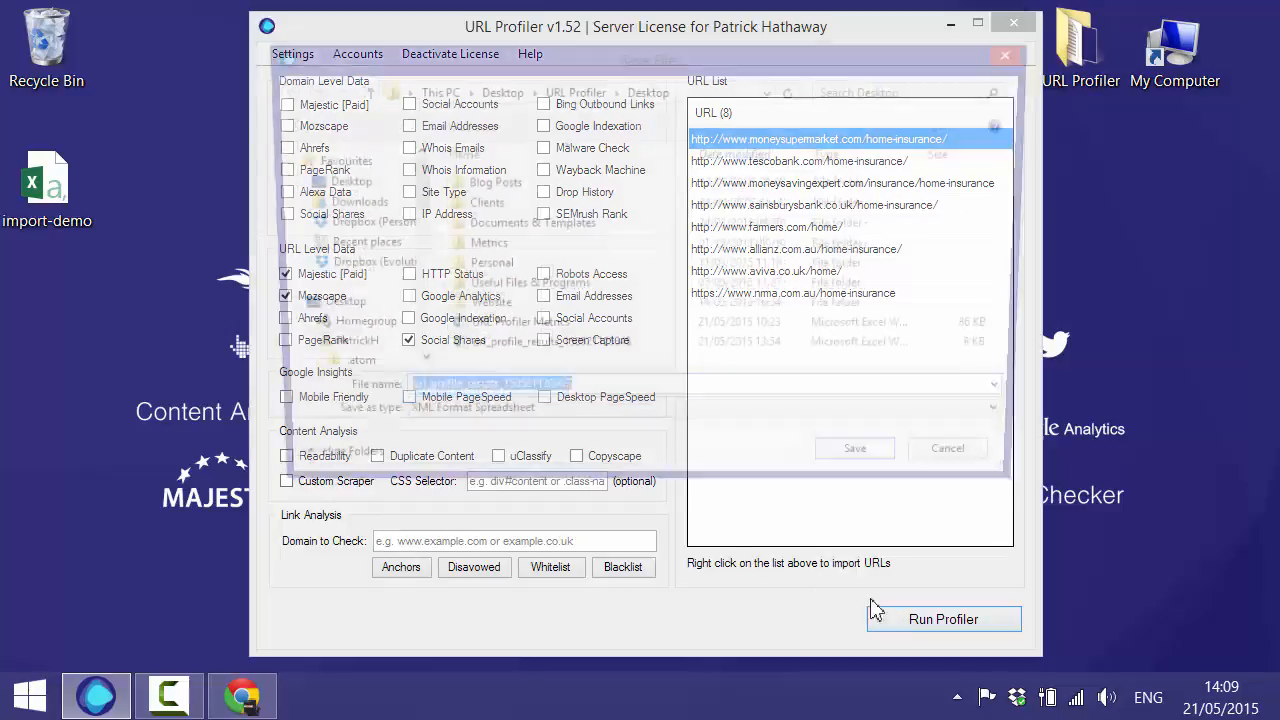
- Save the results file, let profiling finish, and open the results workbook in Excel
{"action": "left_click", "coordinate": [862, 472]}
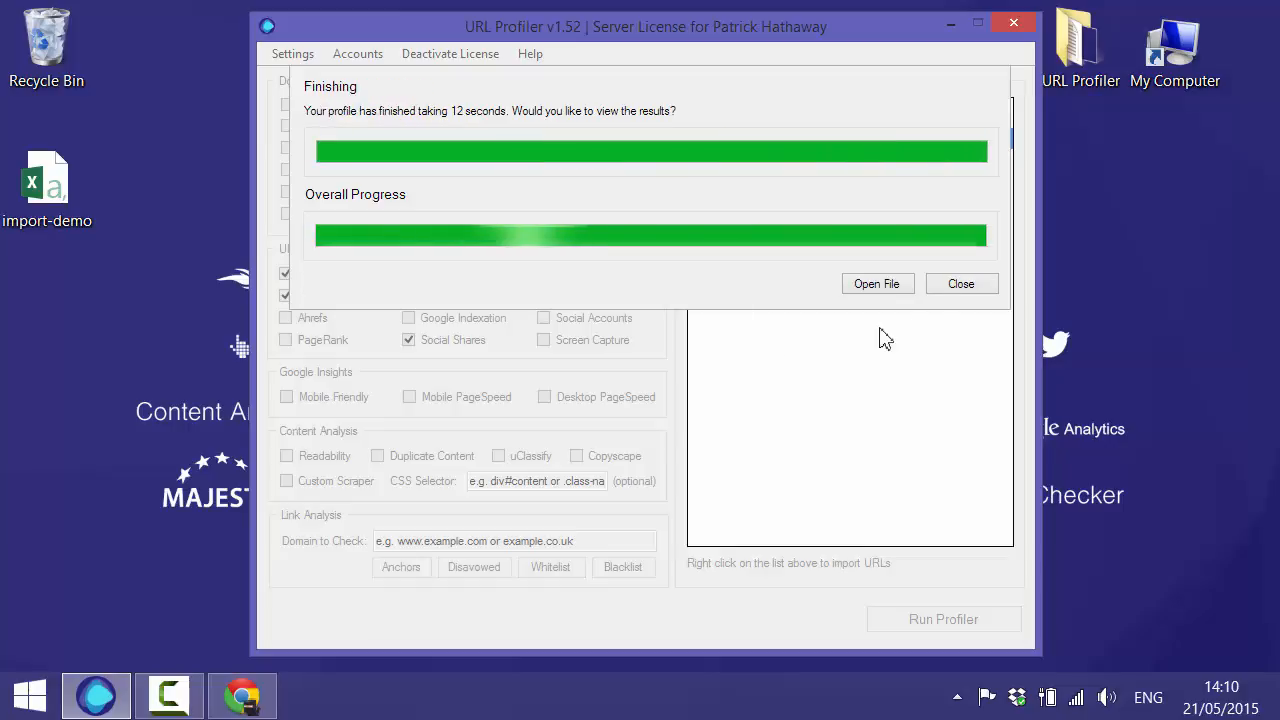
{"action": "left_click", "coordinate": [886, 290]}
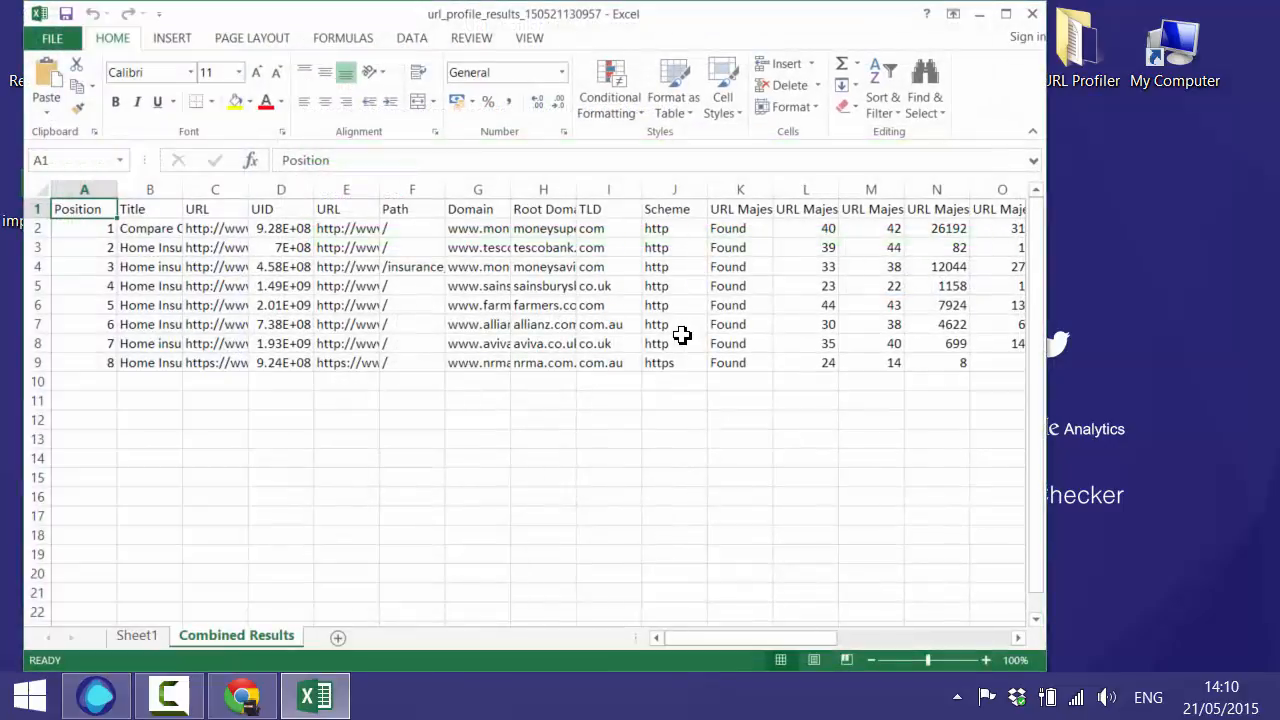
- Maximize Excel and drag the URL and Title columns wider to show full text
{"action": "left_click", "coordinate": [1005, 14]}
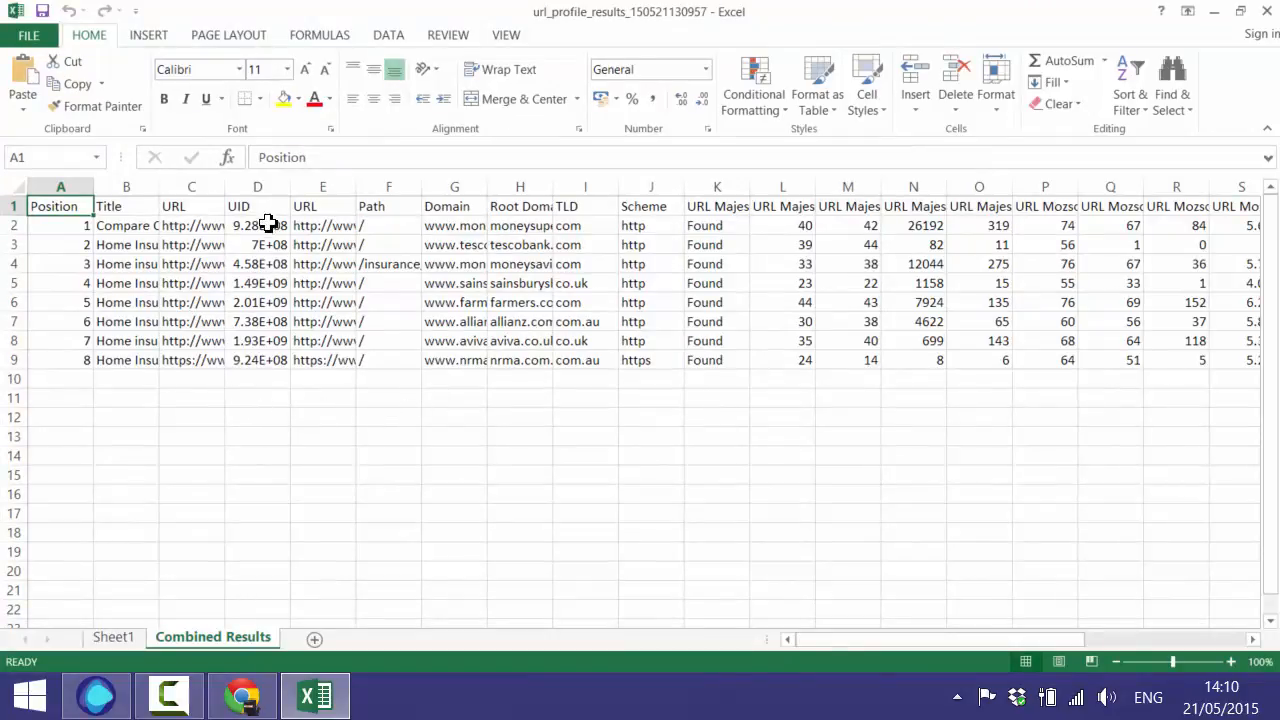
{"action": "left_click_drag", "start_coordinate": [273, 187], "coordinate": [574, 185]}
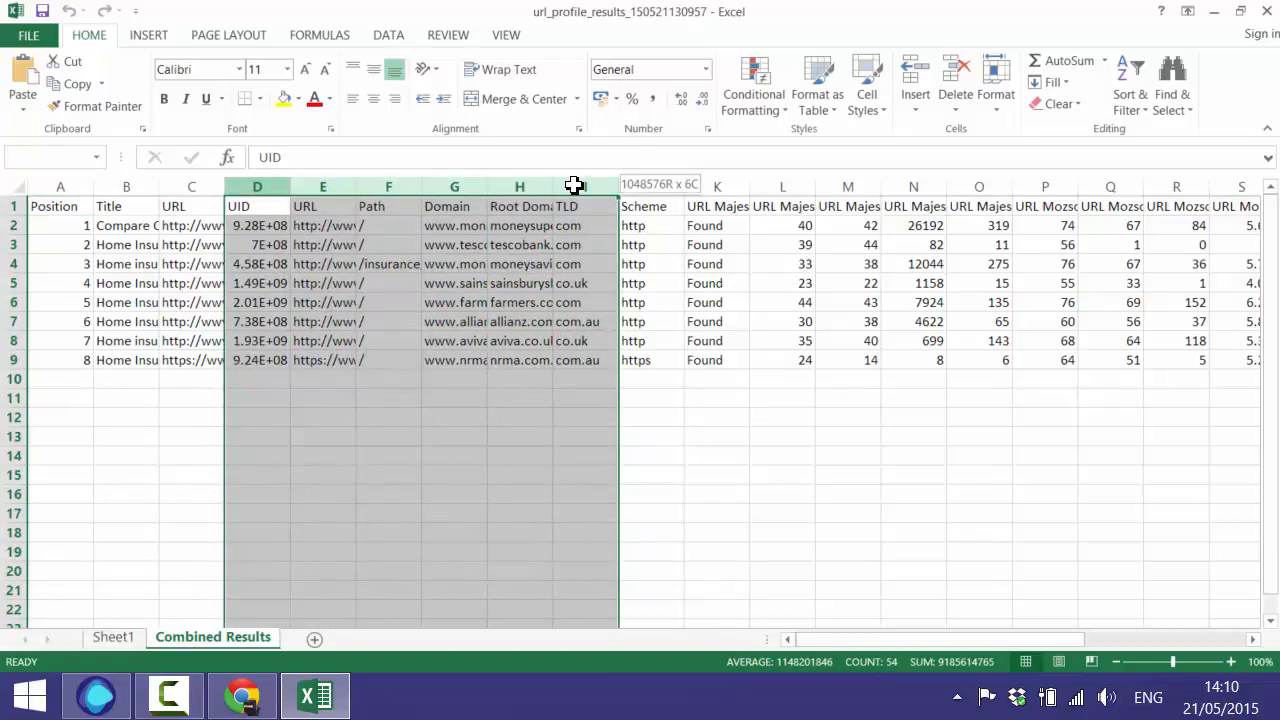
{"action": "left_click", "coordinate": [192, 398]}
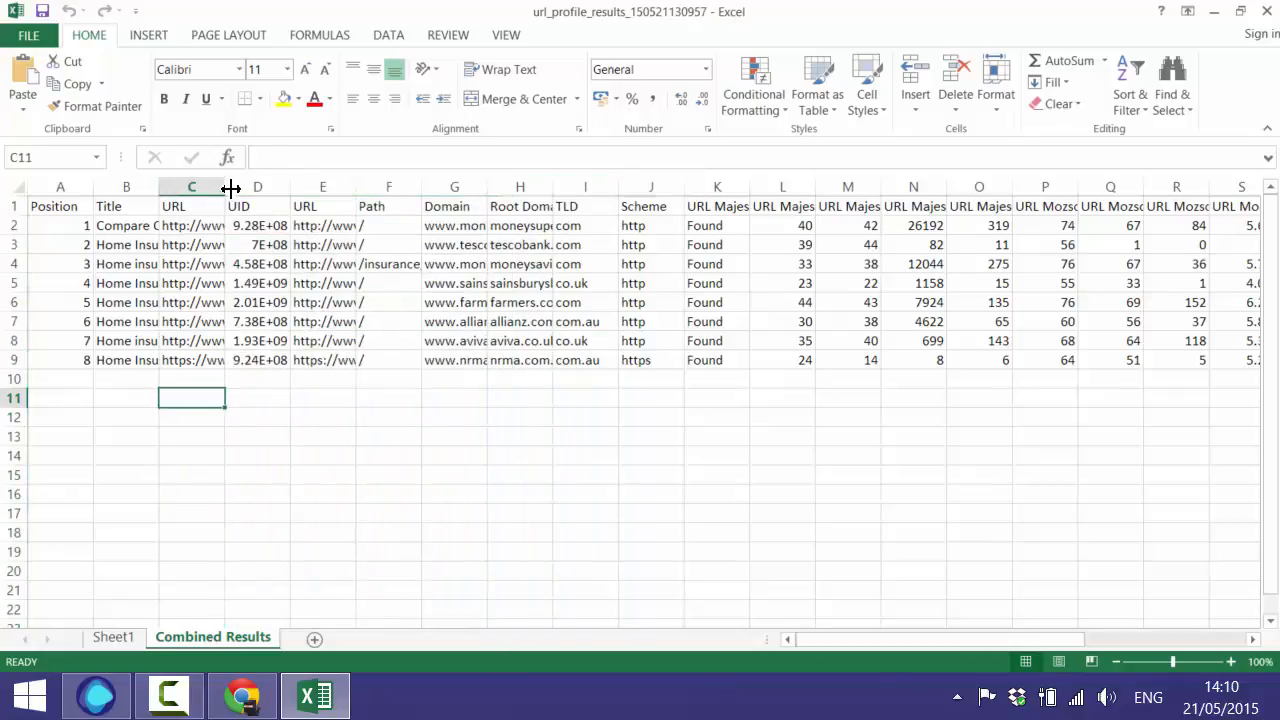
{"action": "left_click_drag", "start_coordinate": [225, 187], "coordinate": [485, 194]}
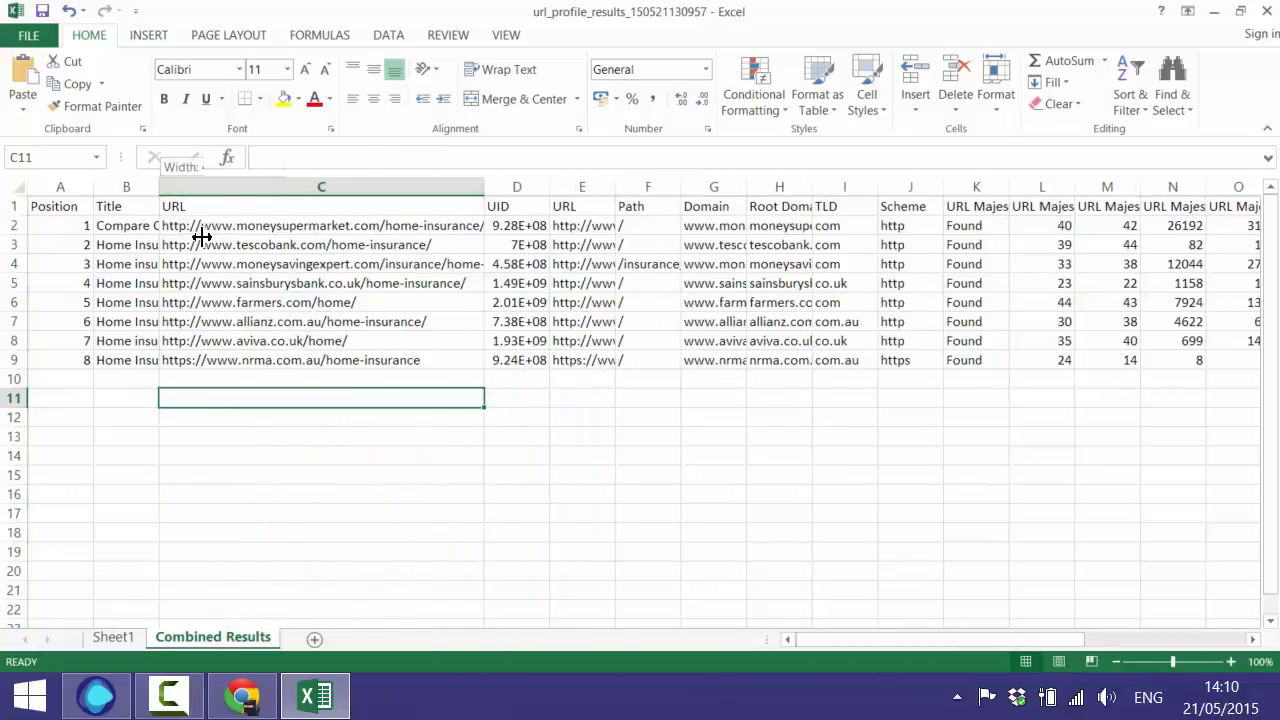
{"action": "left_click_drag", "start_coordinate": [159, 187], "coordinate": [333, 194]}
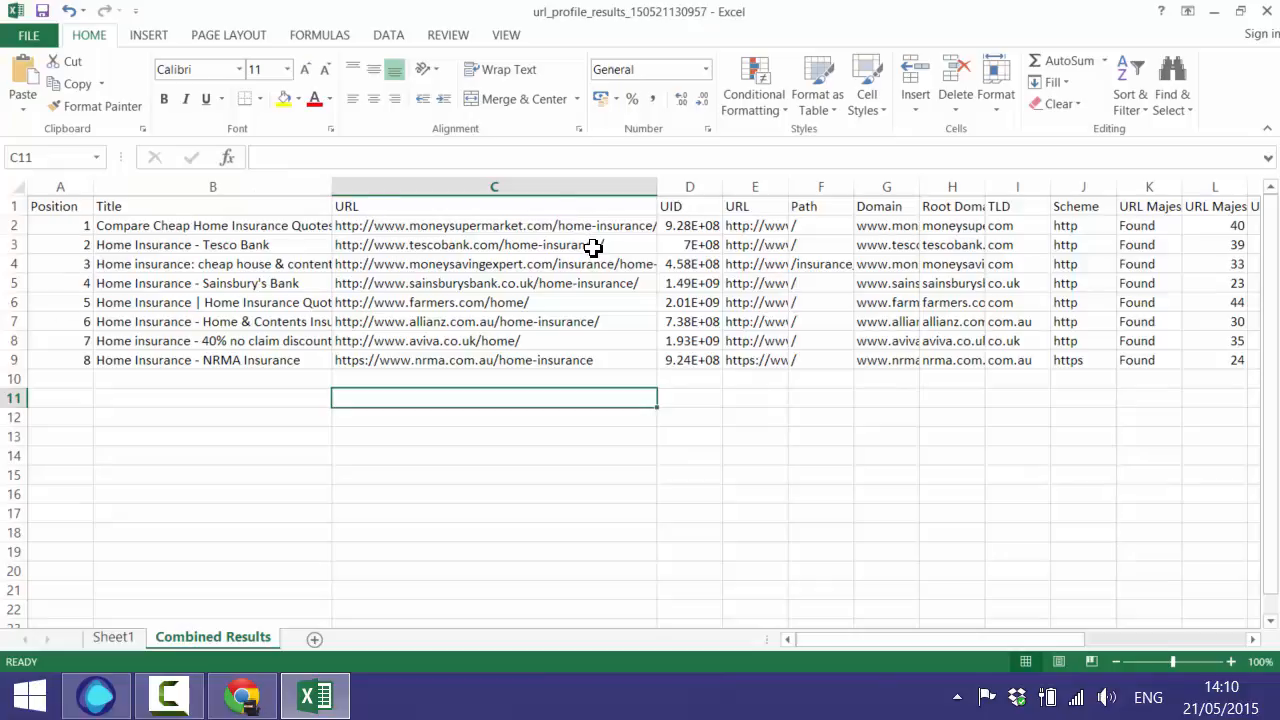
{"action": "left_click", "coordinate": [773, 221]}
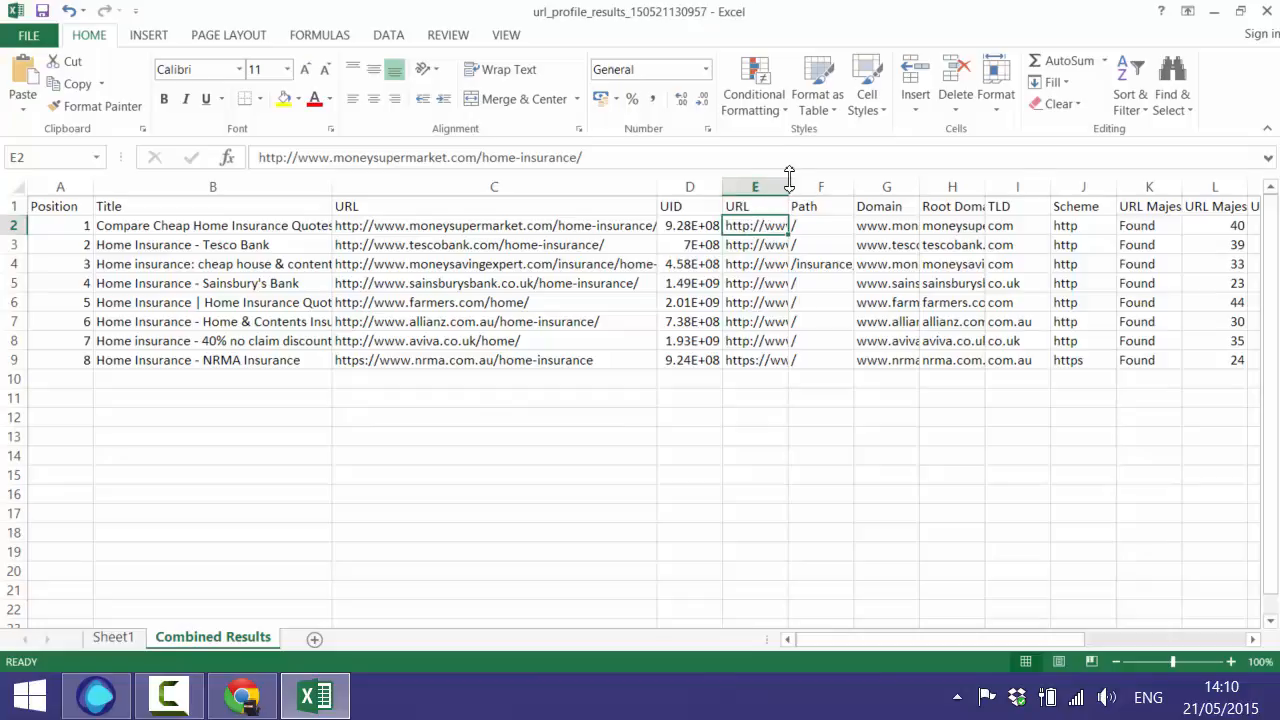
- Delete the six columns from UID through TLD
{"action": "left_click_drag", "start_coordinate": [697, 188], "coordinate": [1016, 185]}
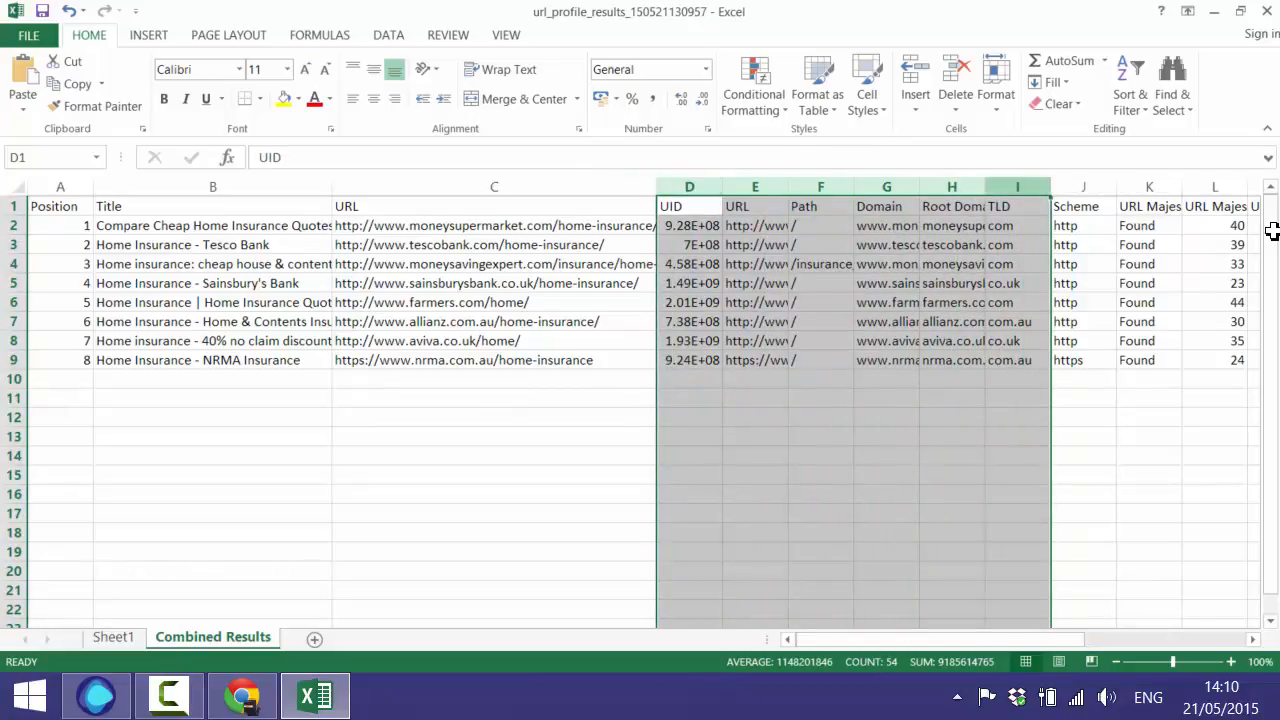
{"action": "right_click", "coordinate": [1018, 186]}
{"action": "left_click", "coordinate": [1070, 343]}
{"action": "left_click", "coordinate": [609, 379]}
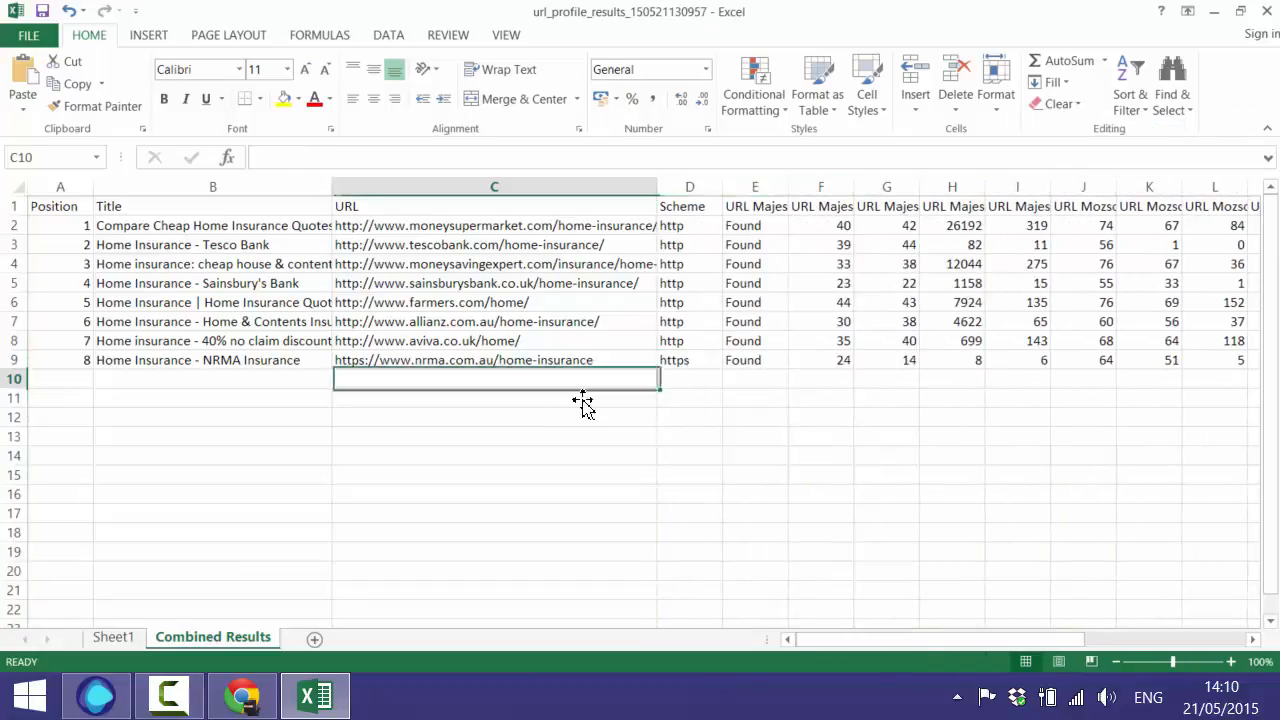
- Auto-fit metric columns F through V to their headers and centre their values
{"action": "scroll", "coordinate": [1209, 617], "scroll_direction": "right", "scroll_amount": 3}
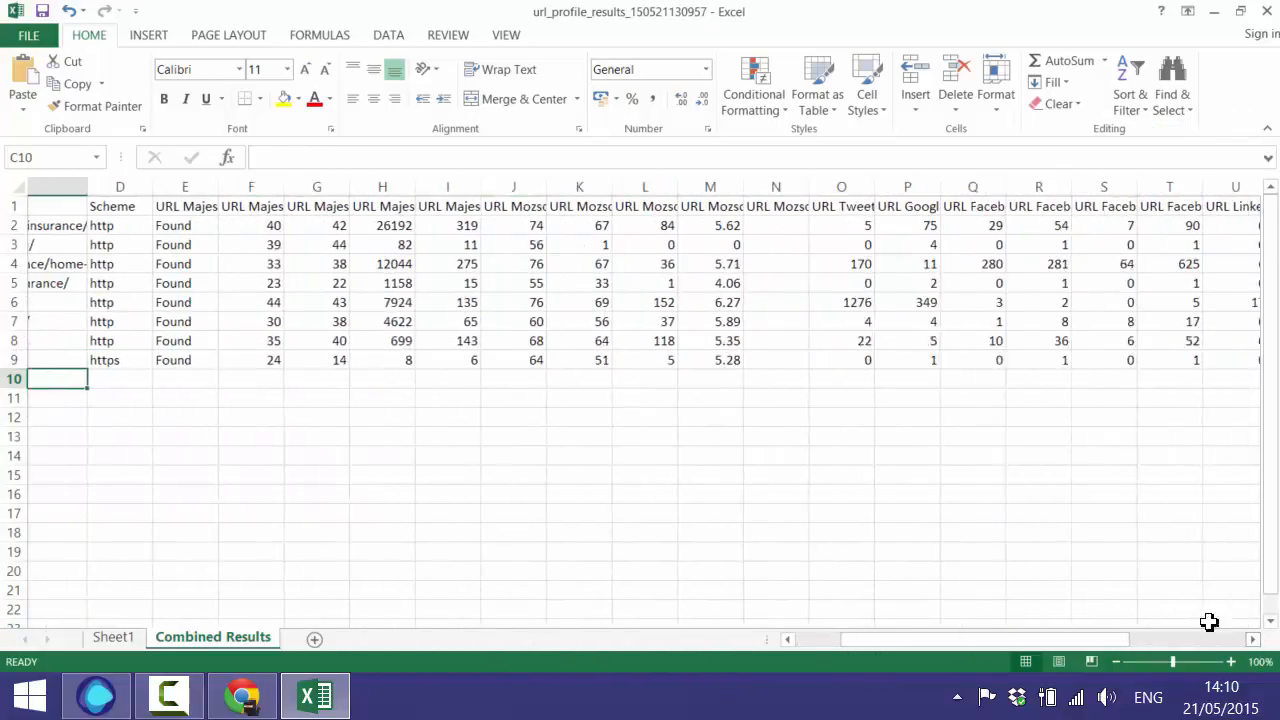
{"action": "left_click_drag", "start_coordinate": [160, 190], "coordinate": [1090, 222]}
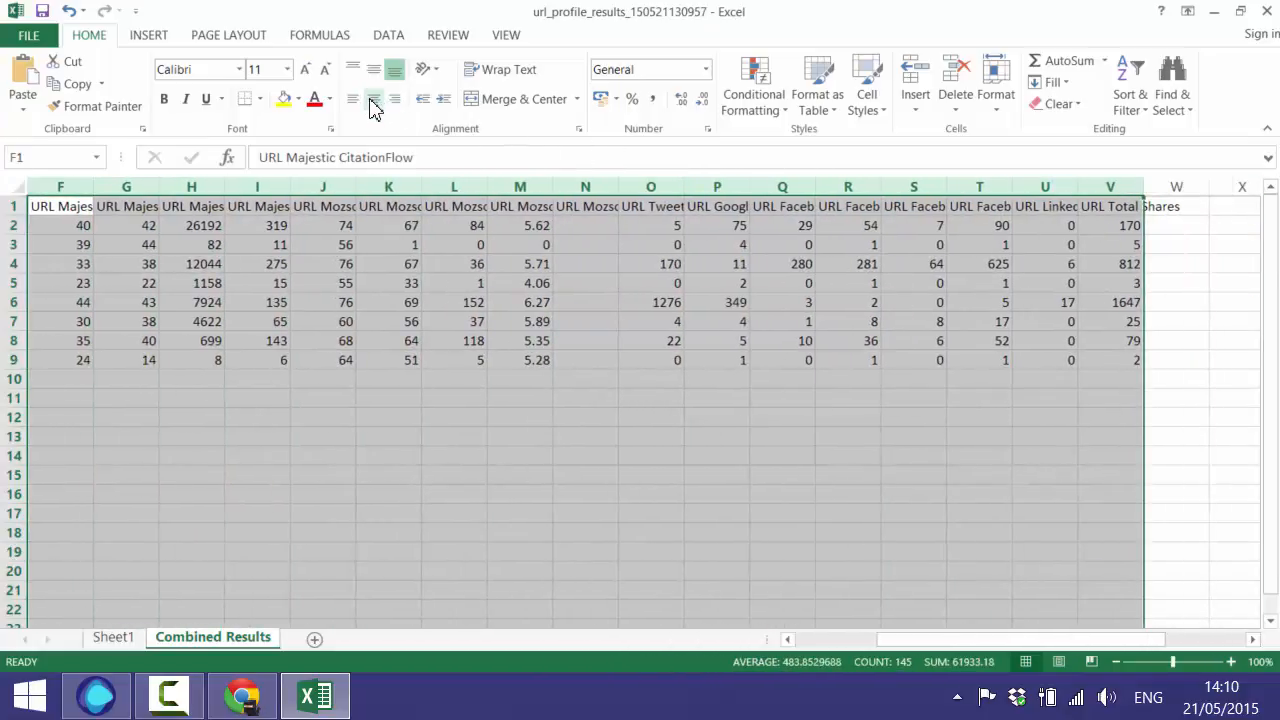
{"action": "double_click", "coordinate": [356, 188]}
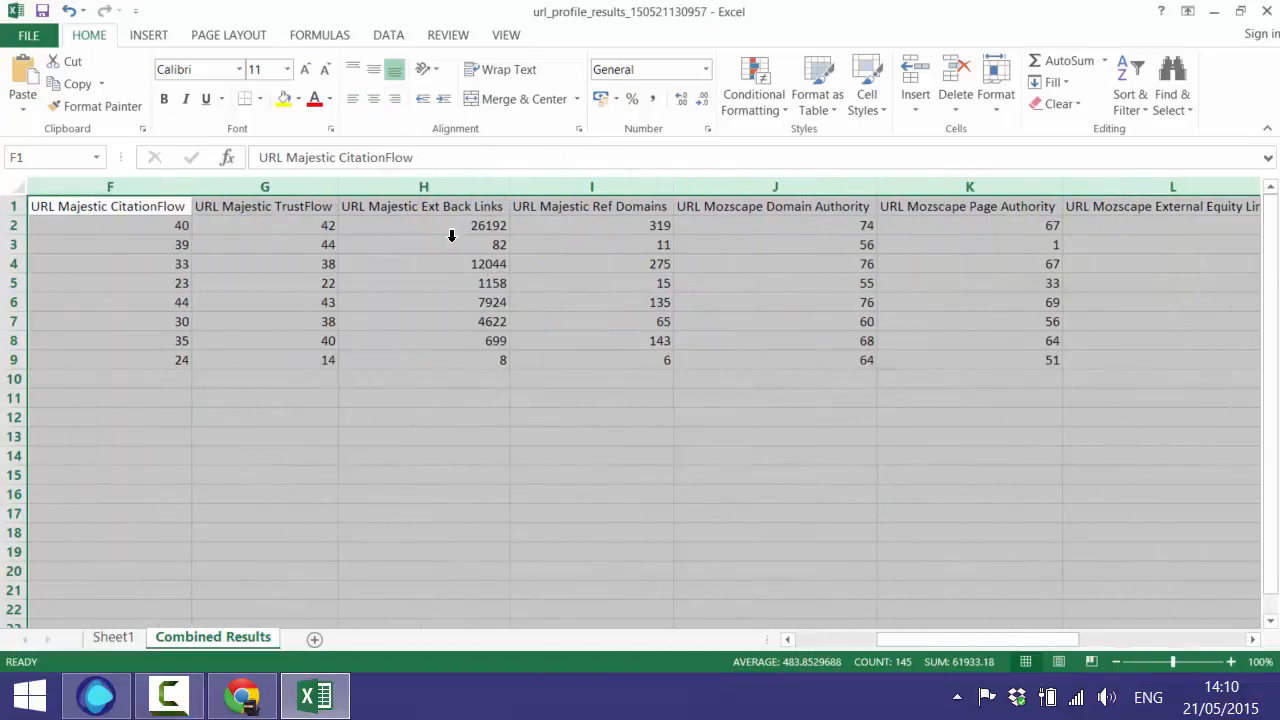
{"action": "left_click", "coordinate": [372, 101]}
{"action": "left_click_drag", "start_coordinate": [991, 638], "coordinate": [637, 551]}
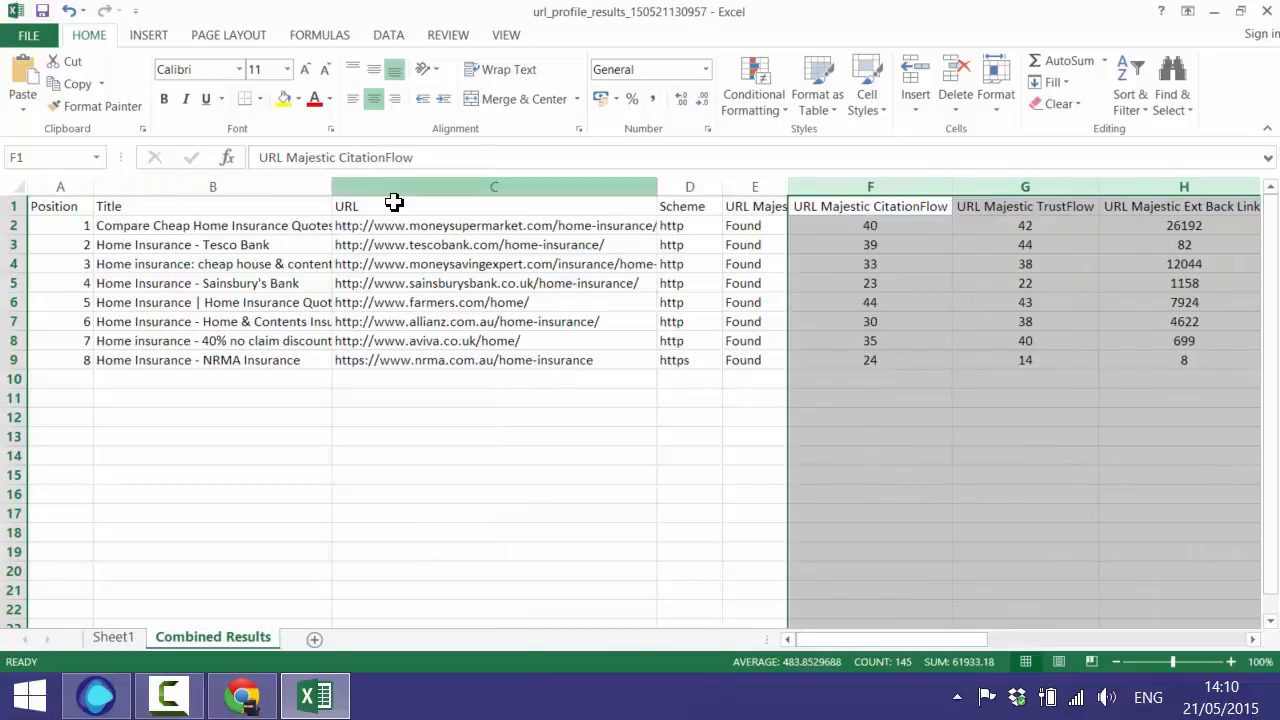
{"action": "left_click", "coordinate": [914, 396]}
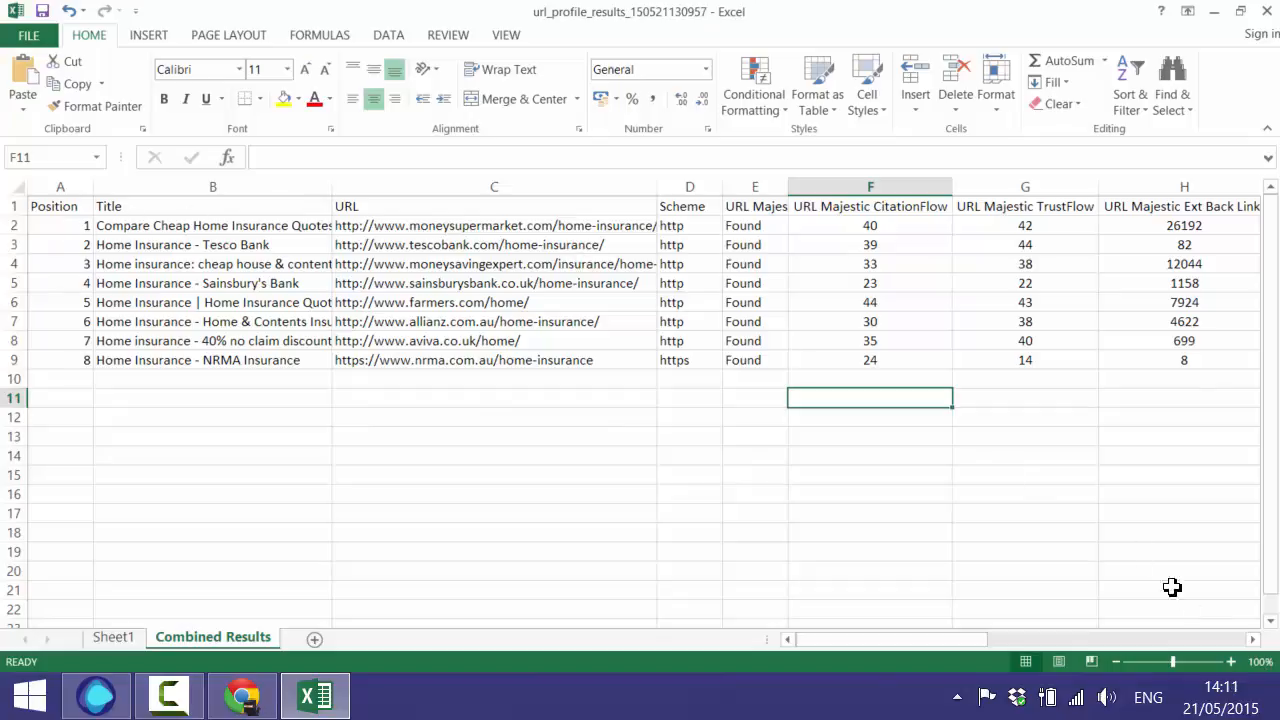
- Scroll right through the Majestic, Mozscape and social share columns up to URL Total Shares
{"action": "left_click", "coordinate": [1252, 639]}
{"action": "left_click", "coordinate": [1252, 639]}
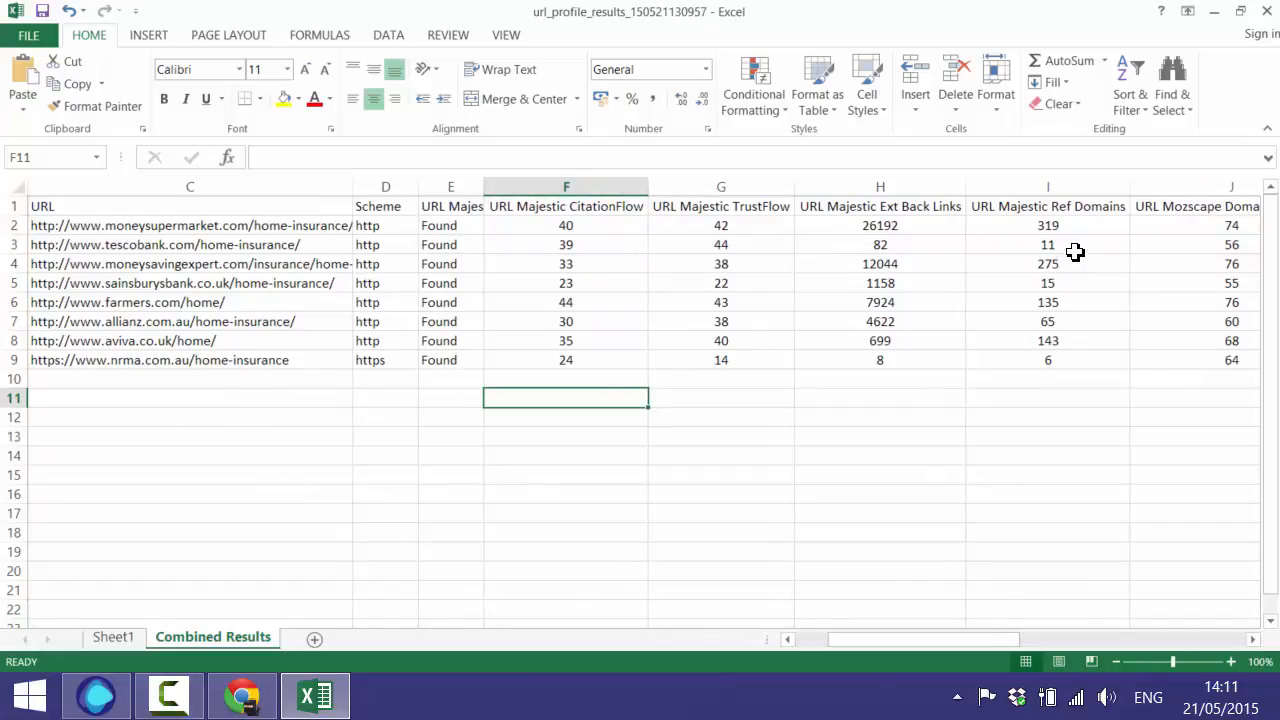
{"action": "left_click", "coordinate": [1254, 640]}
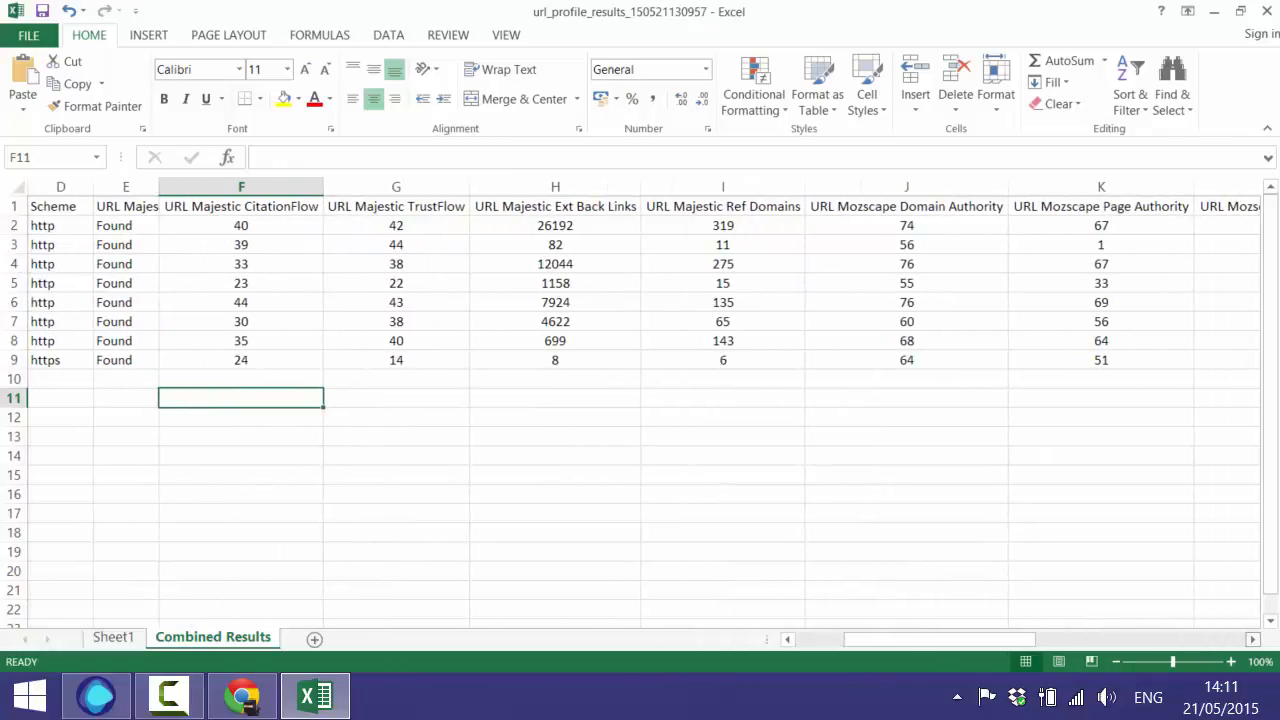
{"action": "left_click", "coordinate": [1252, 639]}
{"action": "left_click", "coordinate": [1252, 639]}
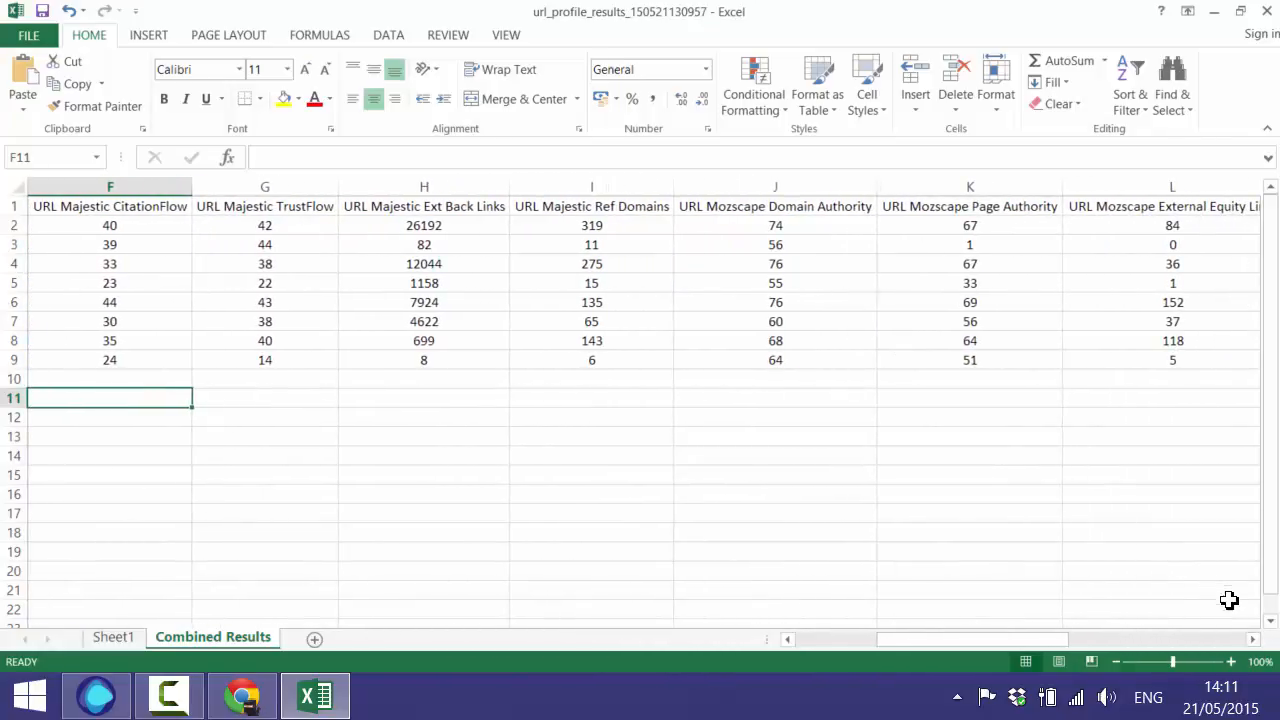
{"action": "left_click", "coordinate": [1252, 639]}
{"action": "scroll", "coordinate": [741, 257], "scroll_direction": "right", "scroll_amount": 4}
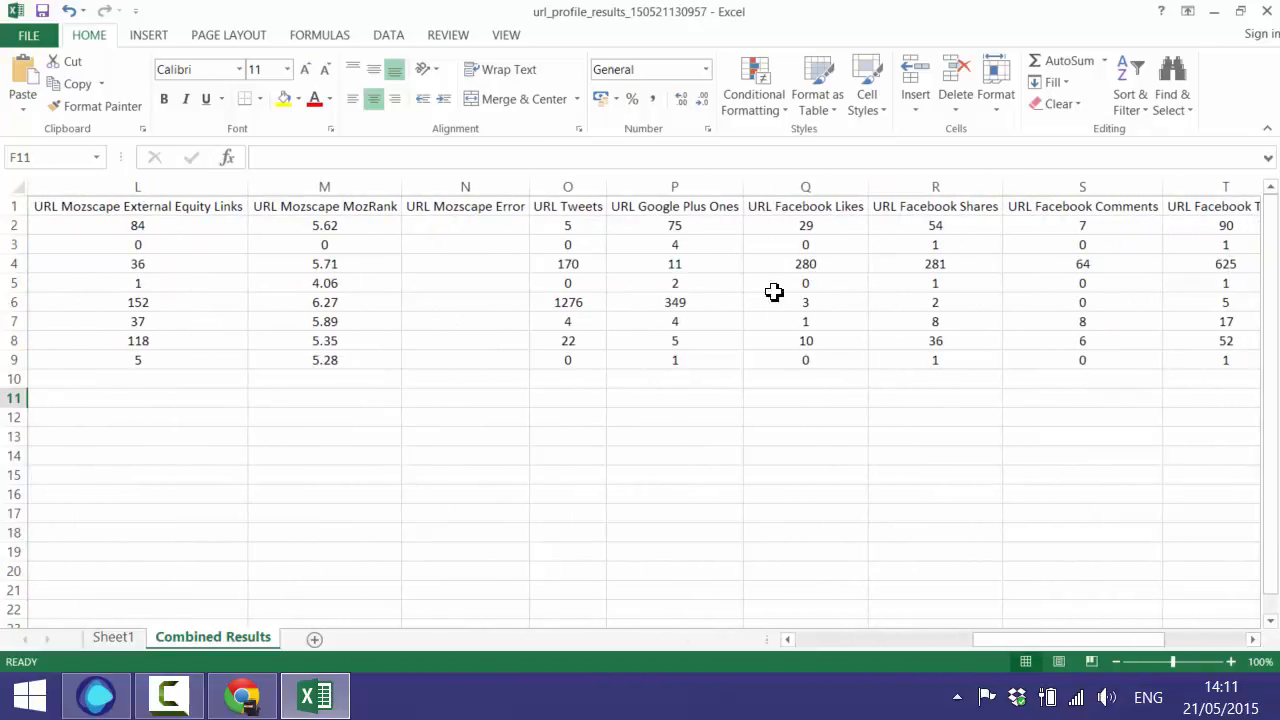
{"action": "left_click_drag", "start_coordinate": [1138, 640], "coordinate": [780, 559]}
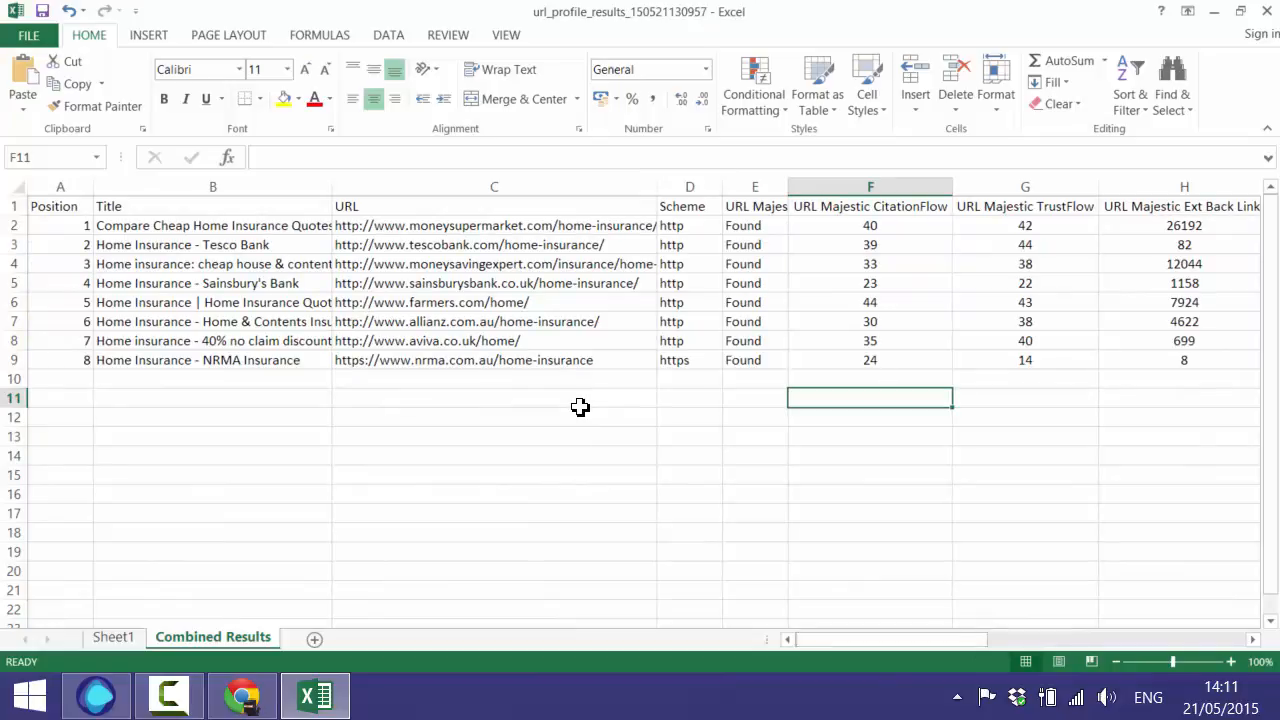
- Close URL Profiler's finished-profile notice and review the eight profiled URLs in the results workbook
{"action": "left_click", "coordinate": [96, 696]}
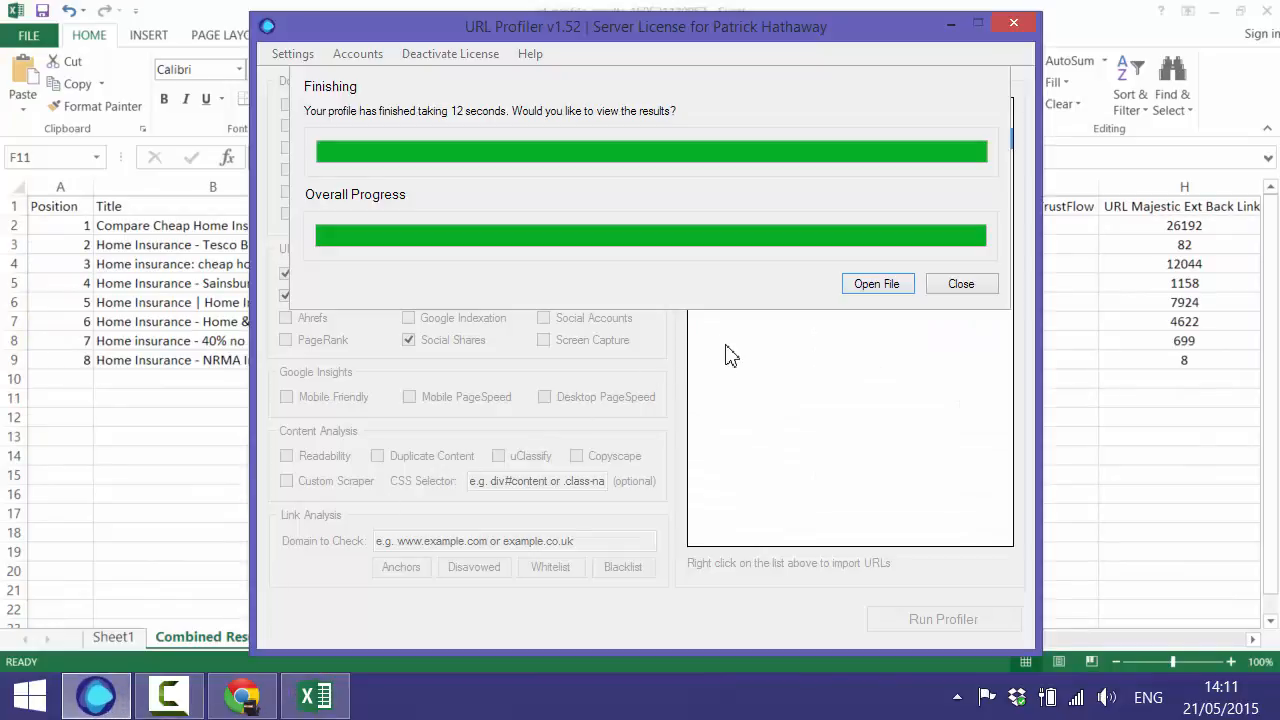
{"action": "left_click", "coordinate": [943, 290]}
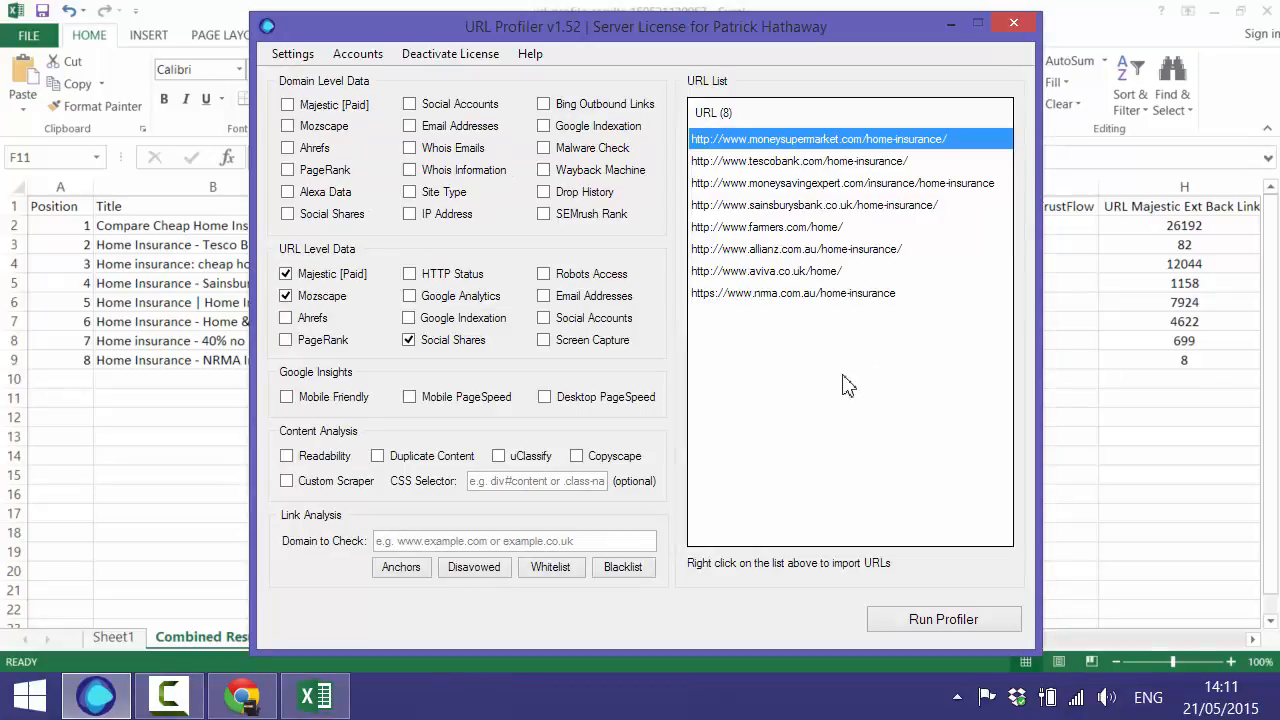
{"action": "left_click", "coordinate": [240, 403]}
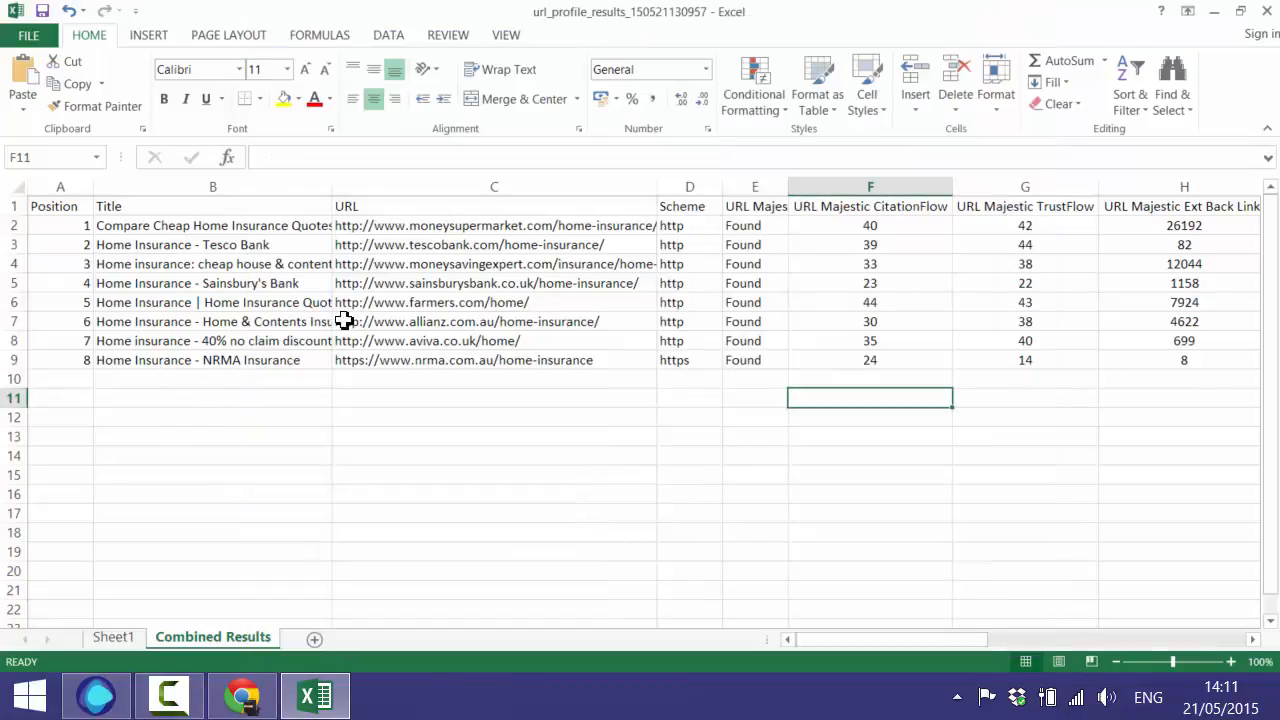
{"action": "left_click", "coordinate": [457, 207]}
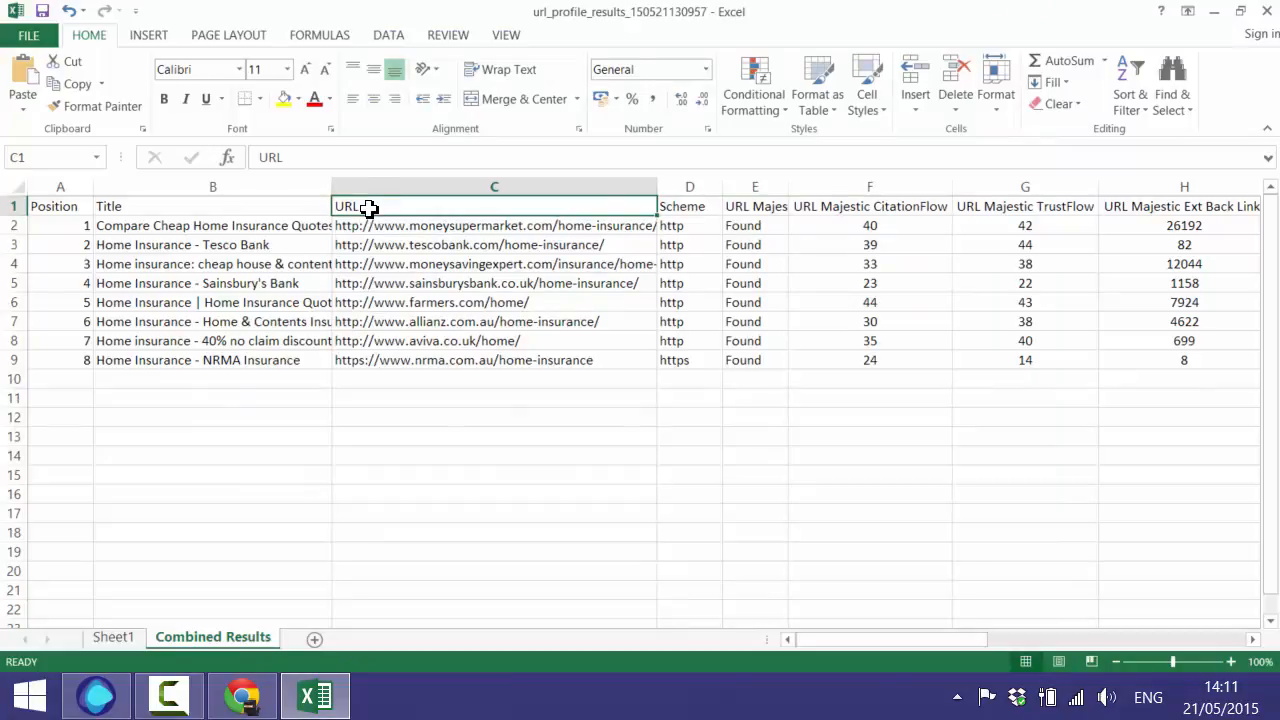
{"action": "left_click_drag", "start_coordinate": [432, 231], "coordinate": [434, 351]}
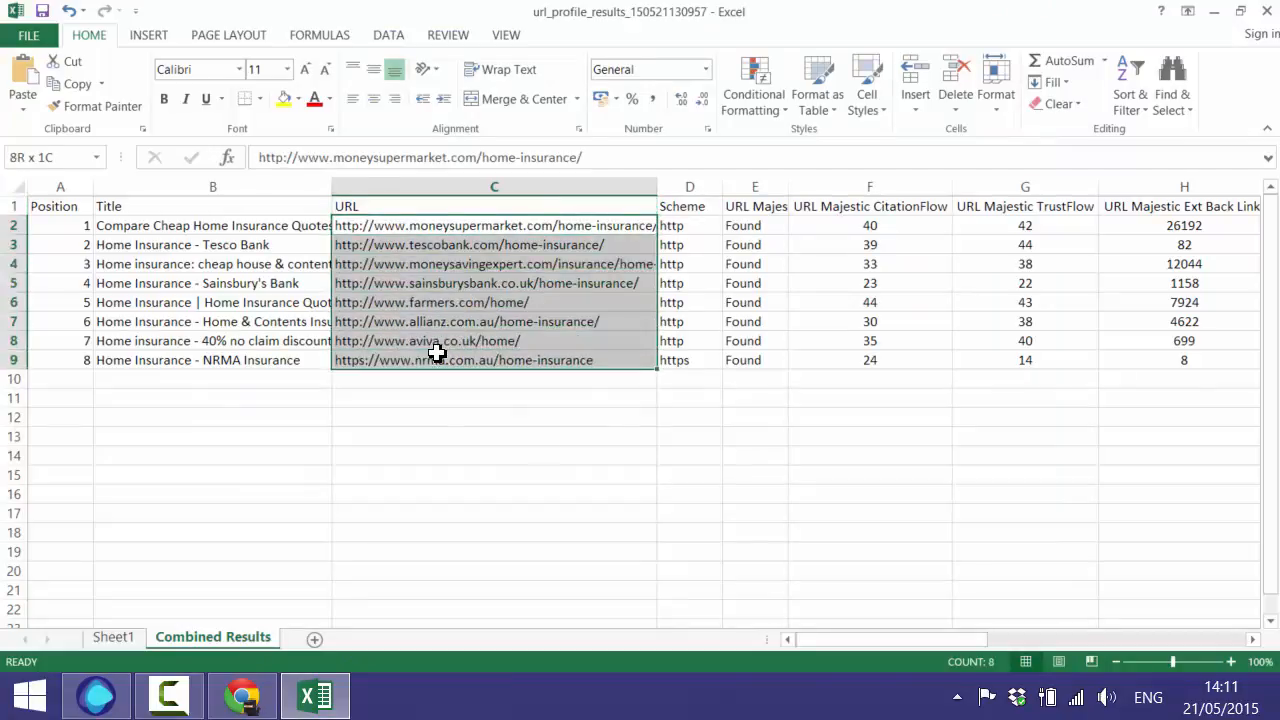
{"action": "left_click", "coordinate": [450, 398]}
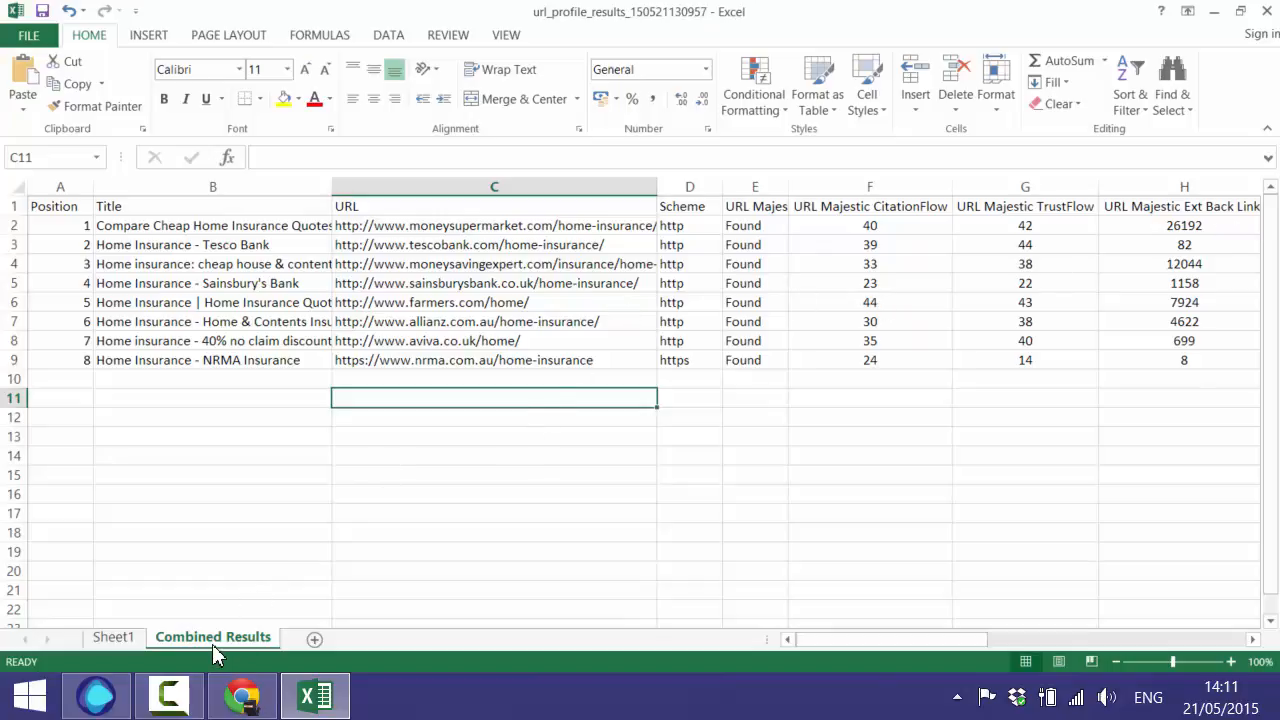
- Compare Sheet1's raw data with Combined Results, then bring URL Profiler back to the front
{"action": "left_click", "coordinate": [117, 638]}
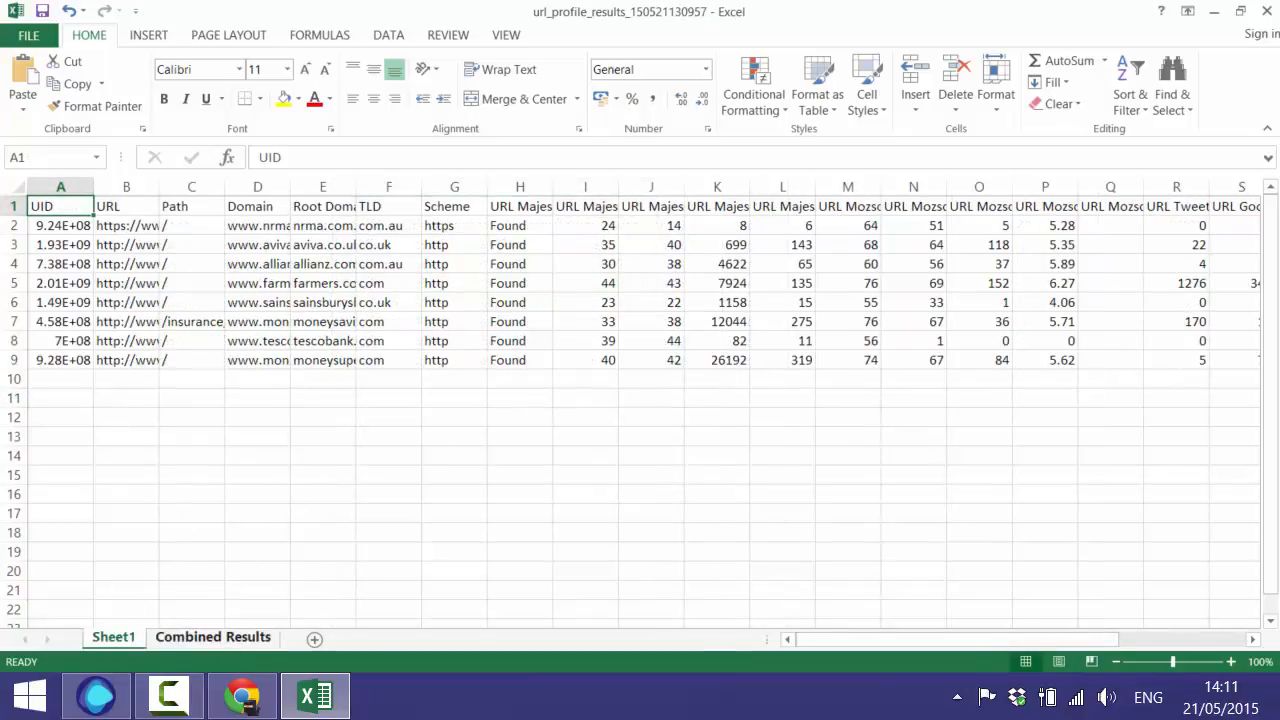
{"action": "left_click", "coordinate": [229, 634]}
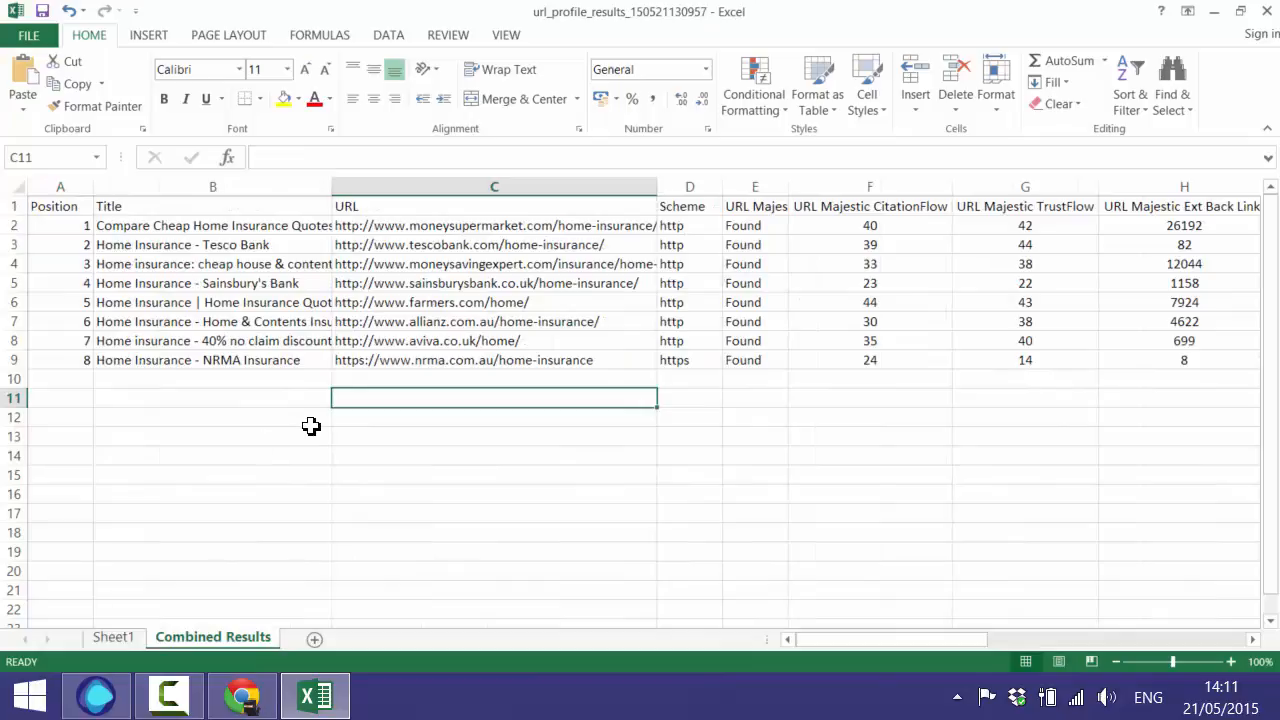
{"action": "left_click", "coordinate": [96, 696]}
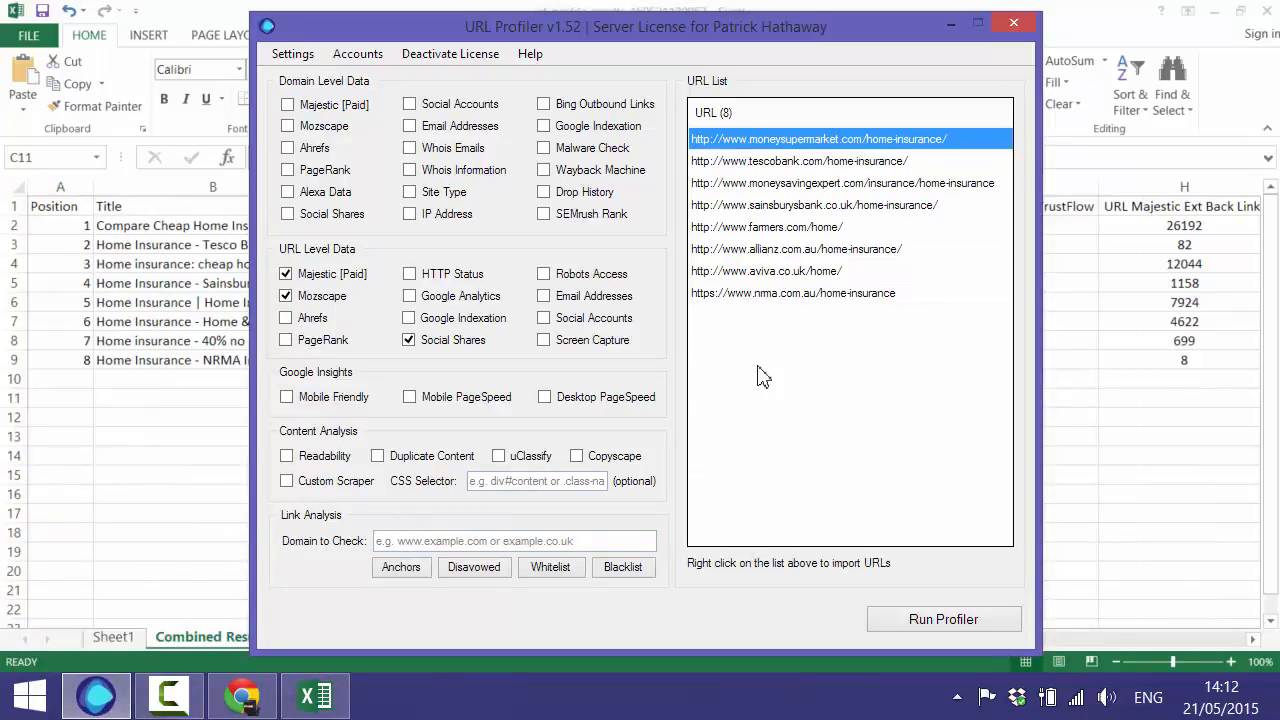